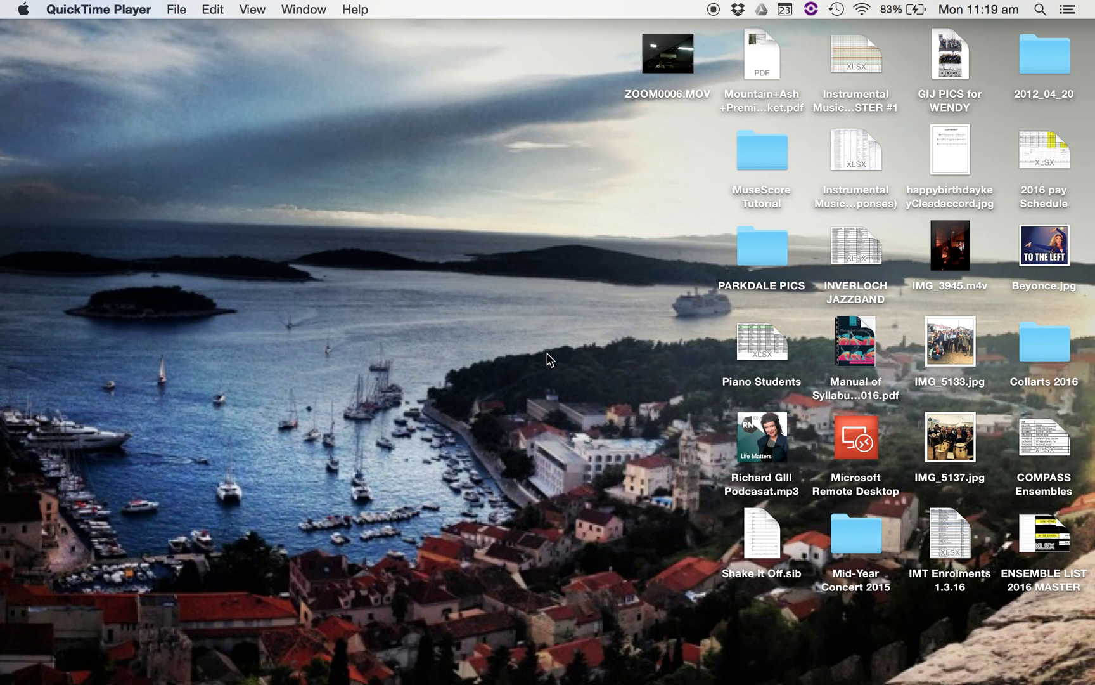
Switch to Chrome, go from the school's Compass site to the GO PSC portal and open its Applications login page.
{"action": "mouse_move", "coordinate": [496, 683]}
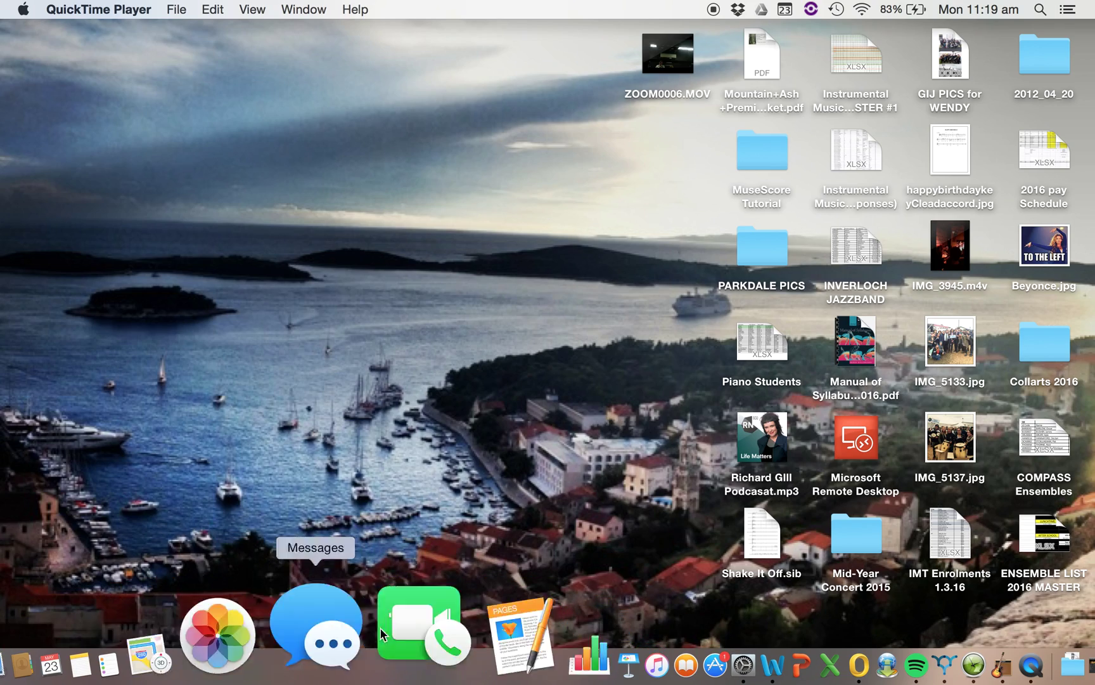
{"action": "left_click", "coordinate": [125, 658]}
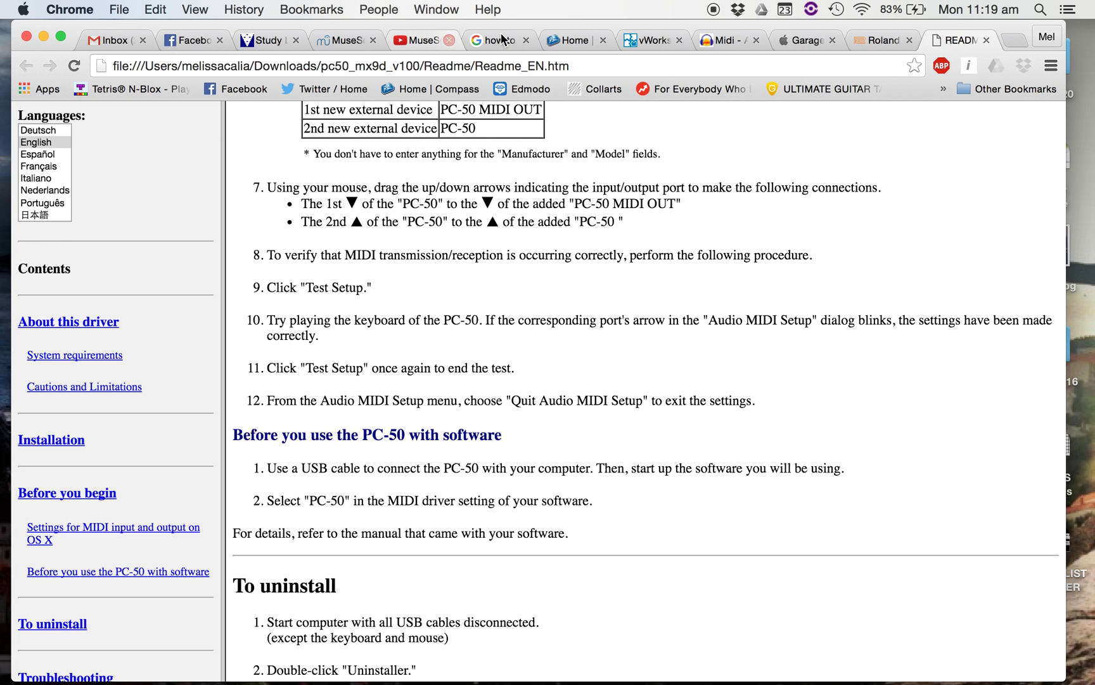
{"action": "left_click", "coordinate": [573, 40]}
{"action": "mouse_move", "coordinate": [312, 127]}
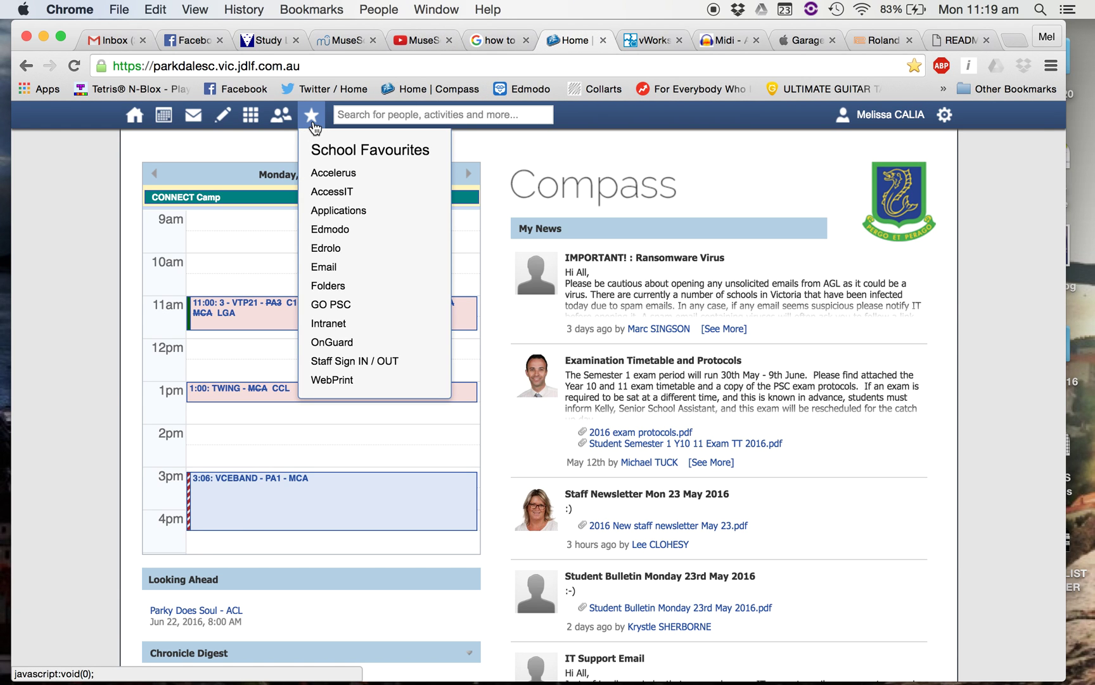
{"action": "left_click", "coordinate": [343, 304]}
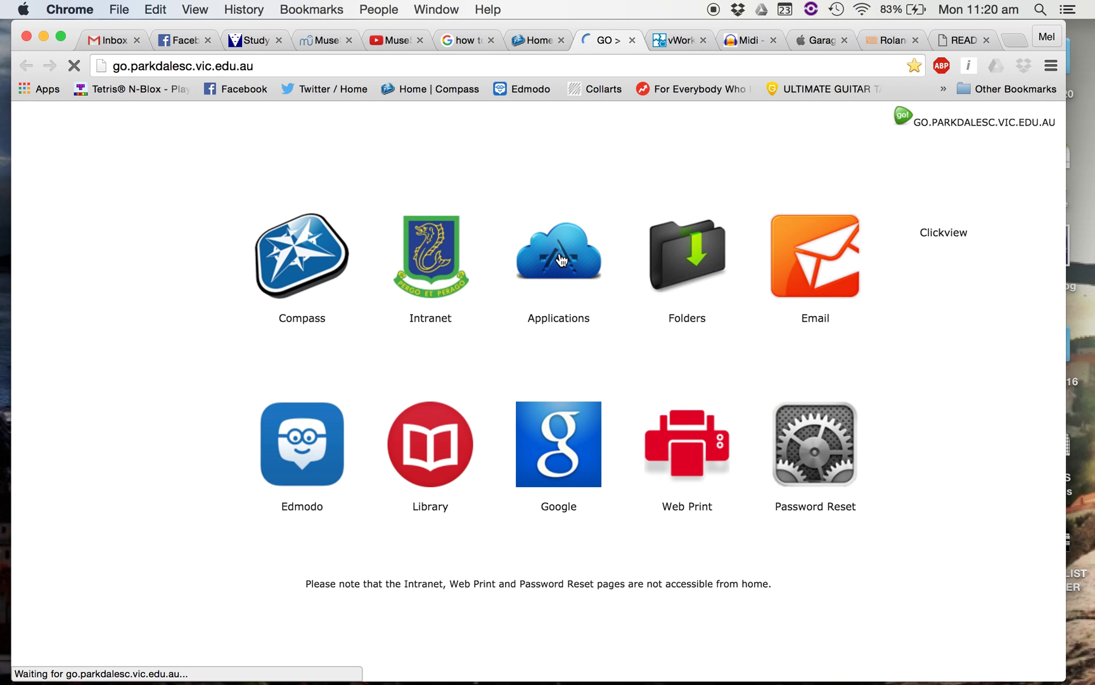
{"action": "left_click", "coordinate": [561, 259]}
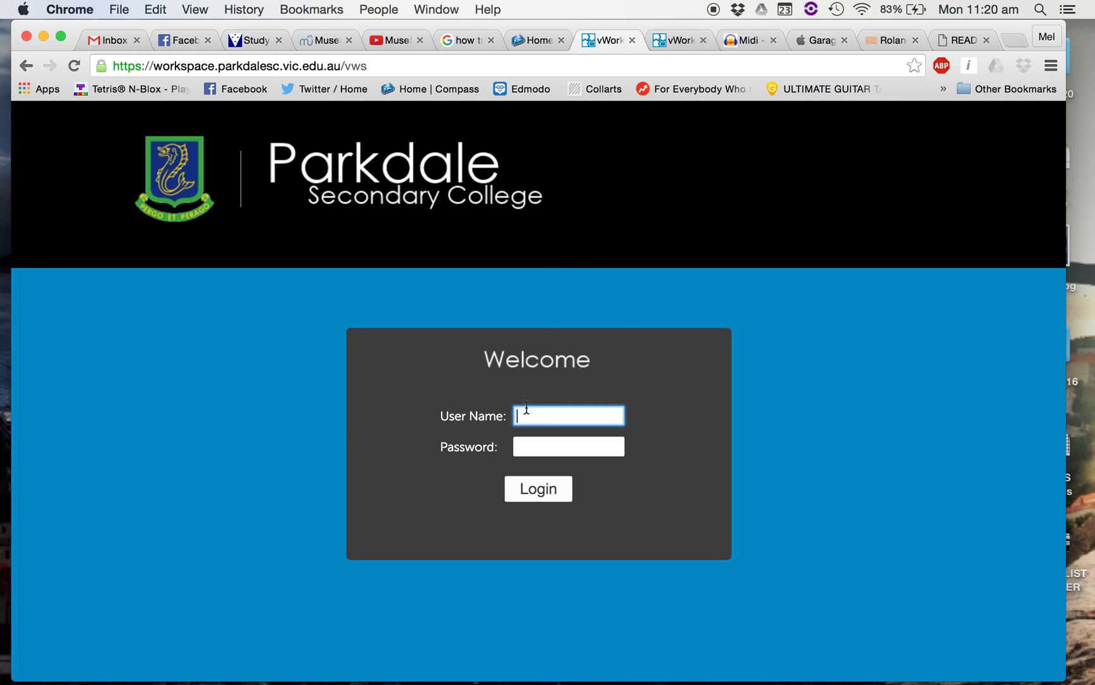
Log in to the Parkdale vWorkspace by entering the account user name and password.
{"action": "type", "text": "086"}
{"action": "key", "text": "Down"}
{"action": "key", "text": "Tab"}
{"action": "type", "text": "••••"}
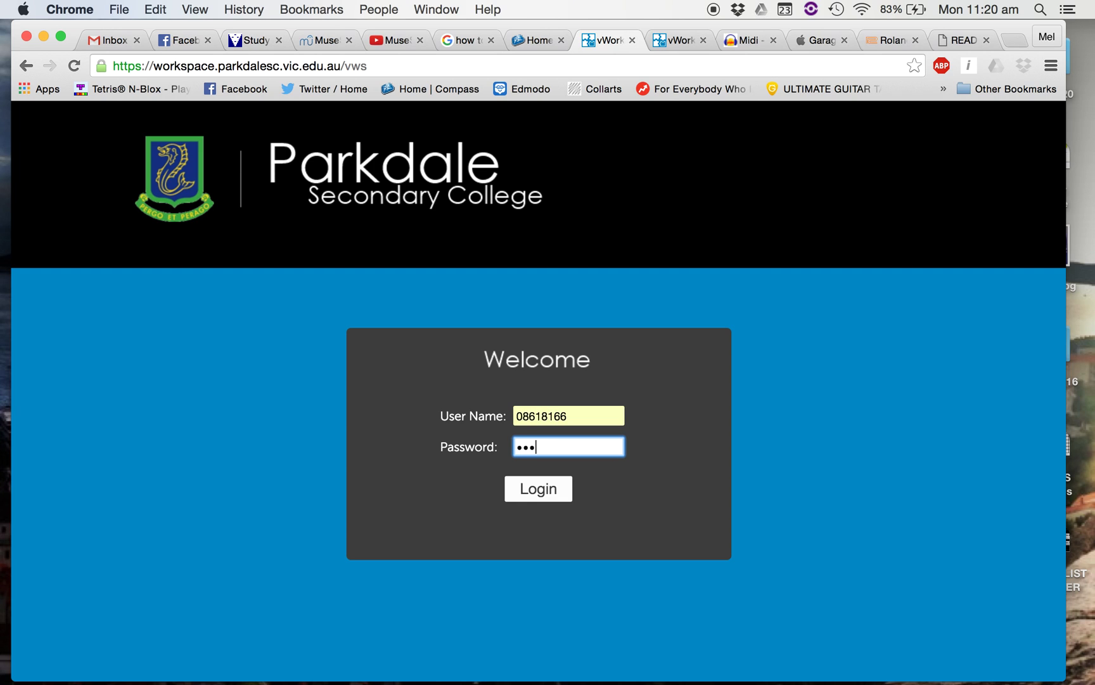
{"action": "type", "text": "•••••••"}
{"action": "key", "text": "Return"}
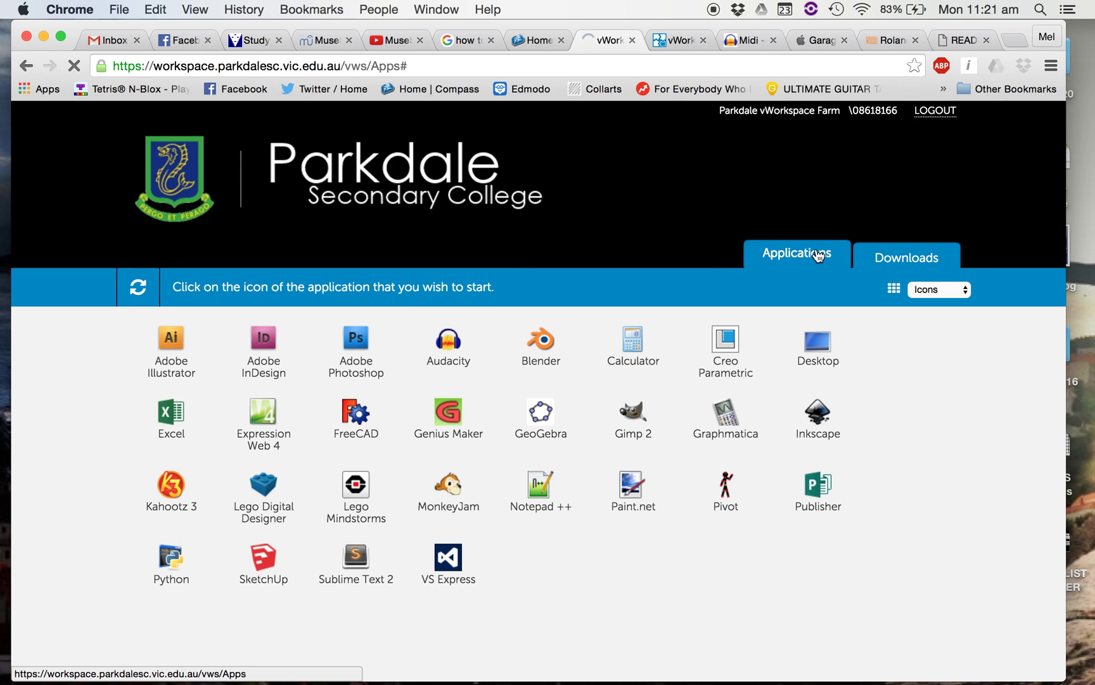
Look through the workspace's software downloads for Mac and Windows, and let Chrome save the site's login.
{"action": "left_click", "coordinate": [931, 263]}
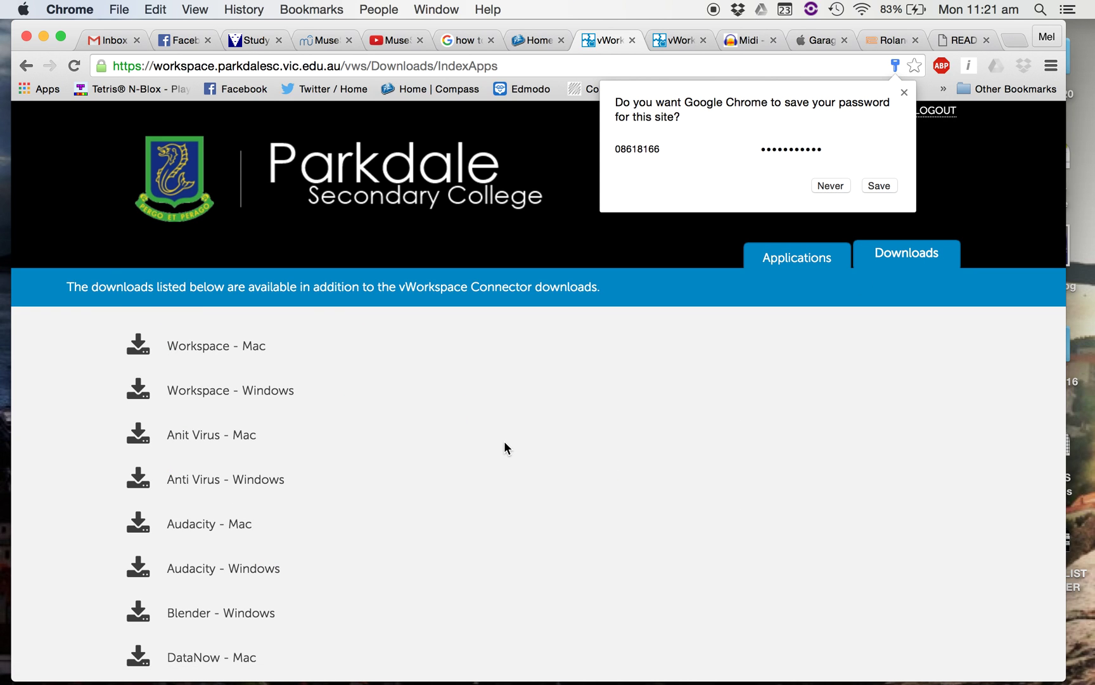
{"action": "scroll", "coordinate": [504, 441], "scroll_direction": "down", "scroll_amount": 5}
{"action": "scroll", "coordinate": [505, 445], "scroll_direction": "down", "scroll_amount": 10}
{"action": "scroll", "coordinate": [505, 443], "scroll_direction": "down", "scroll_amount": 20}
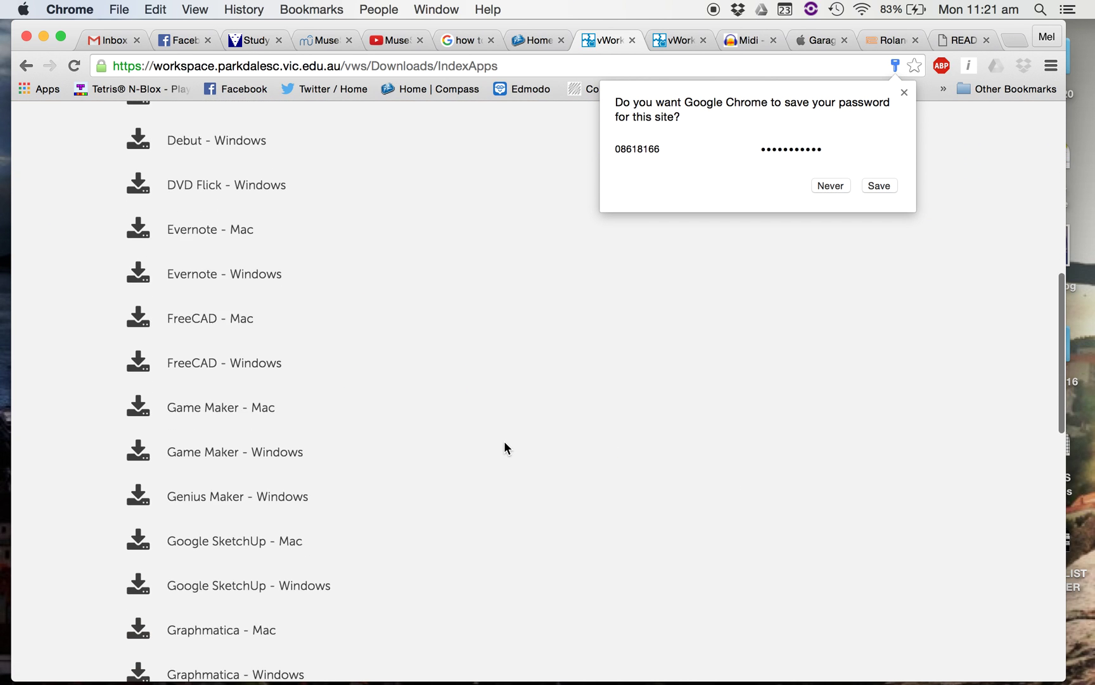
{"action": "scroll", "coordinate": [505, 442], "scroll_direction": "down", "scroll_amount": 11}
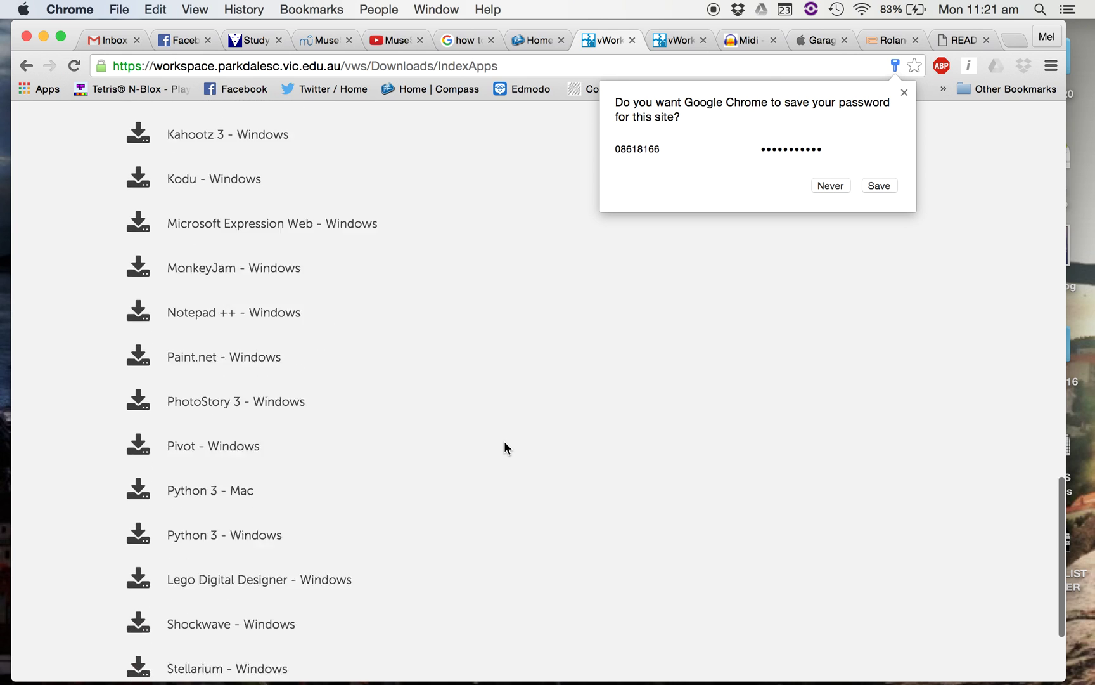
{"action": "scroll", "coordinate": [505, 443], "scroll_direction": "up", "scroll_amount": 12}
{"action": "scroll", "coordinate": [504, 447], "scroll_direction": "up", "scroll_amount": 20}
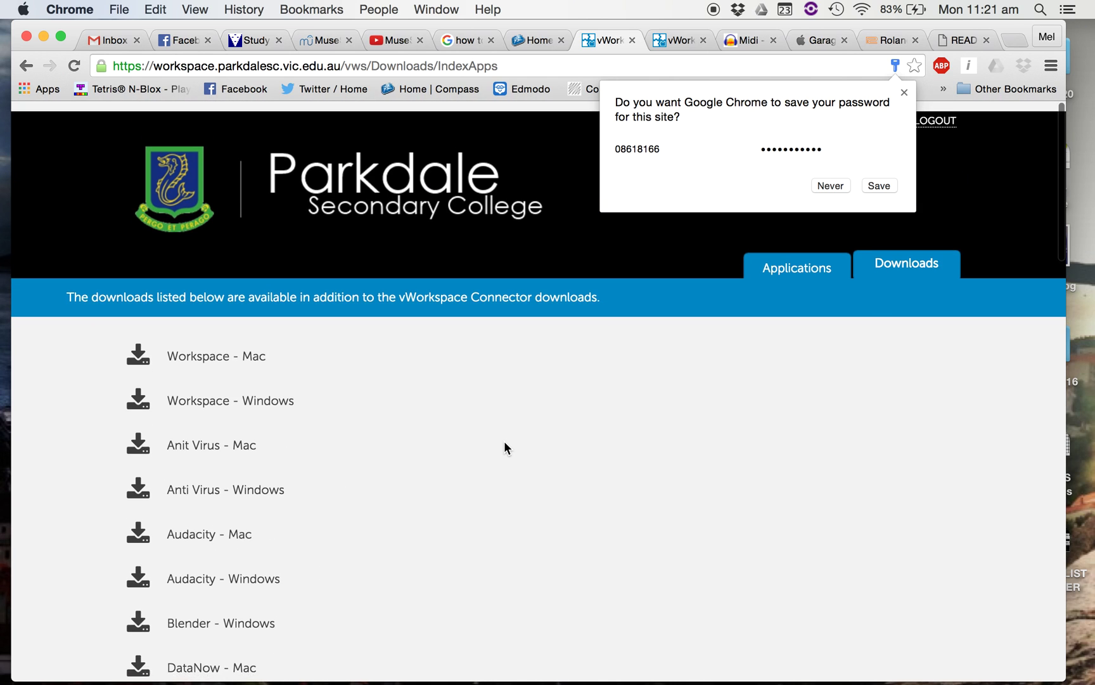
{"action": "left_click", "coordinate": [881, 188]}
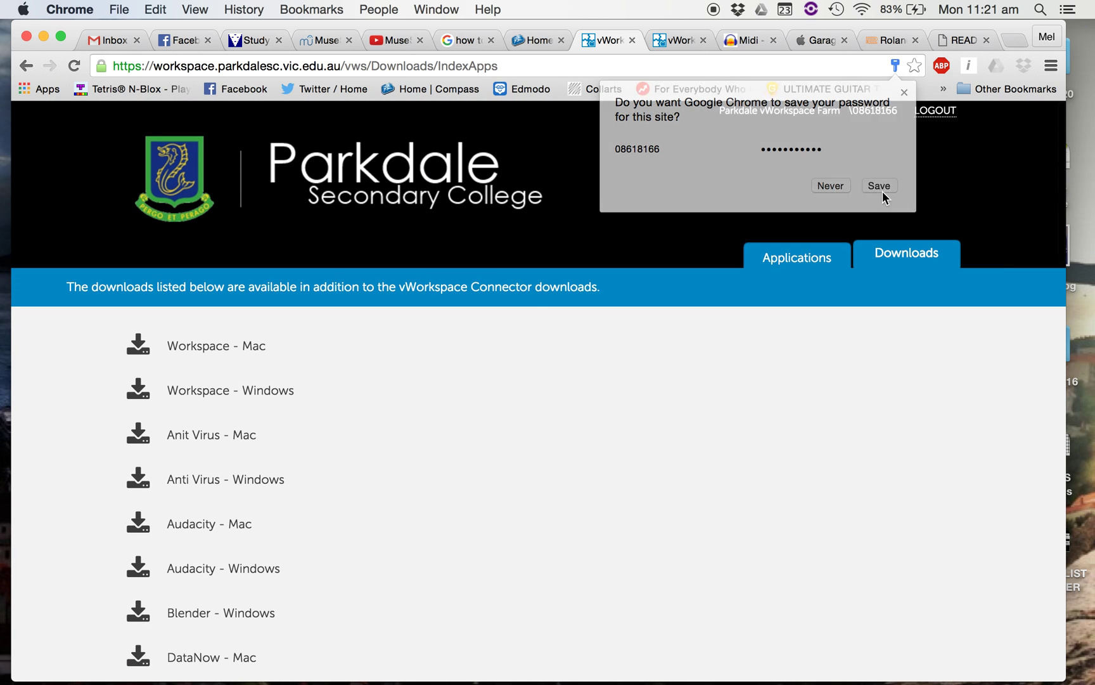
{"action": "left_click", "coordinate": [665, 66]}
{"action": "type", "text": "goog"}
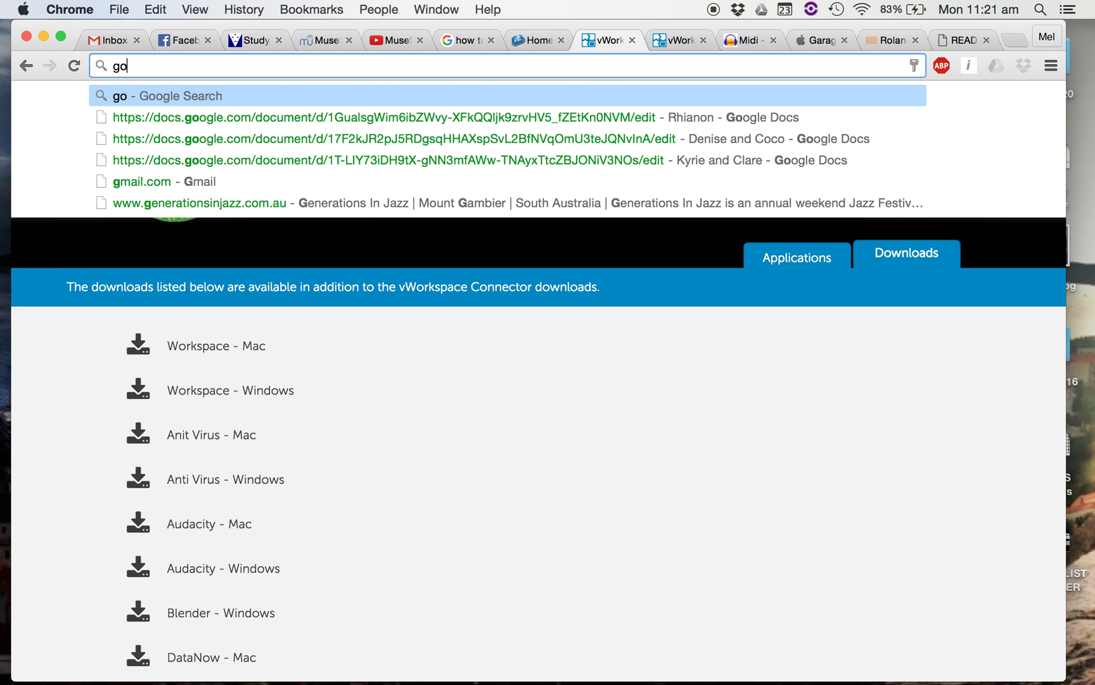
{"action": "key", "text": "Return"}
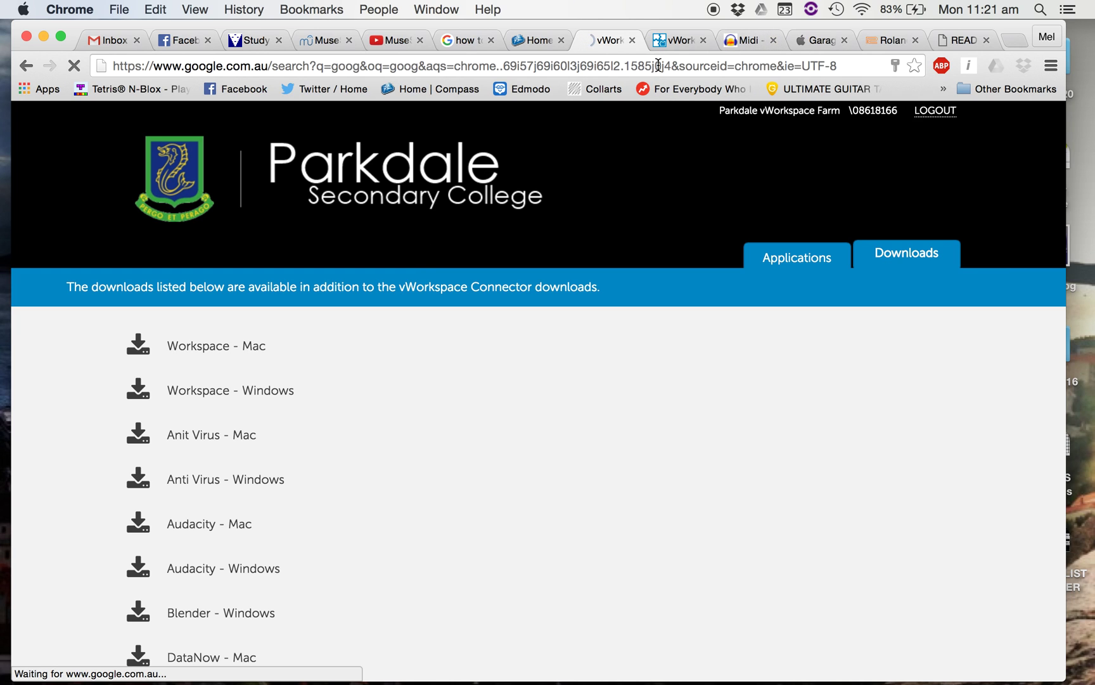
Search Google for "audacity" and try to open the official audacityteam.org site, stopping the page load.
{"action": "left_click", "coordinate": [657, 63]}
{"action": "type", "text": "audacit"}
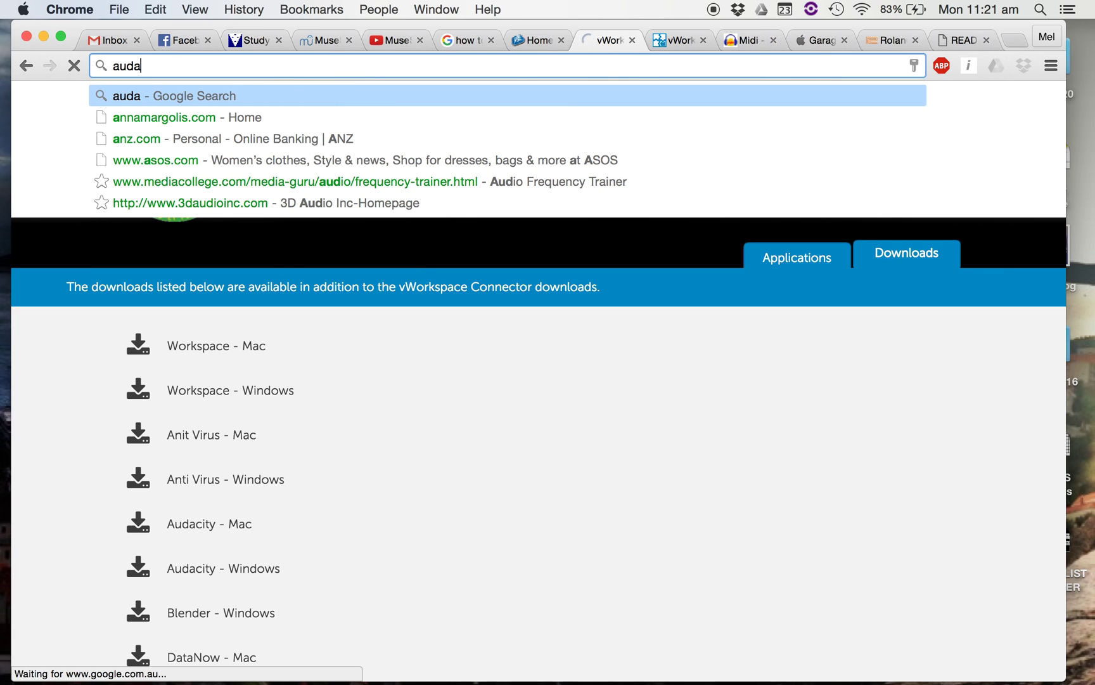
{"action": "type", "text": "y"}
{"action": "key", "text": "Escape"}
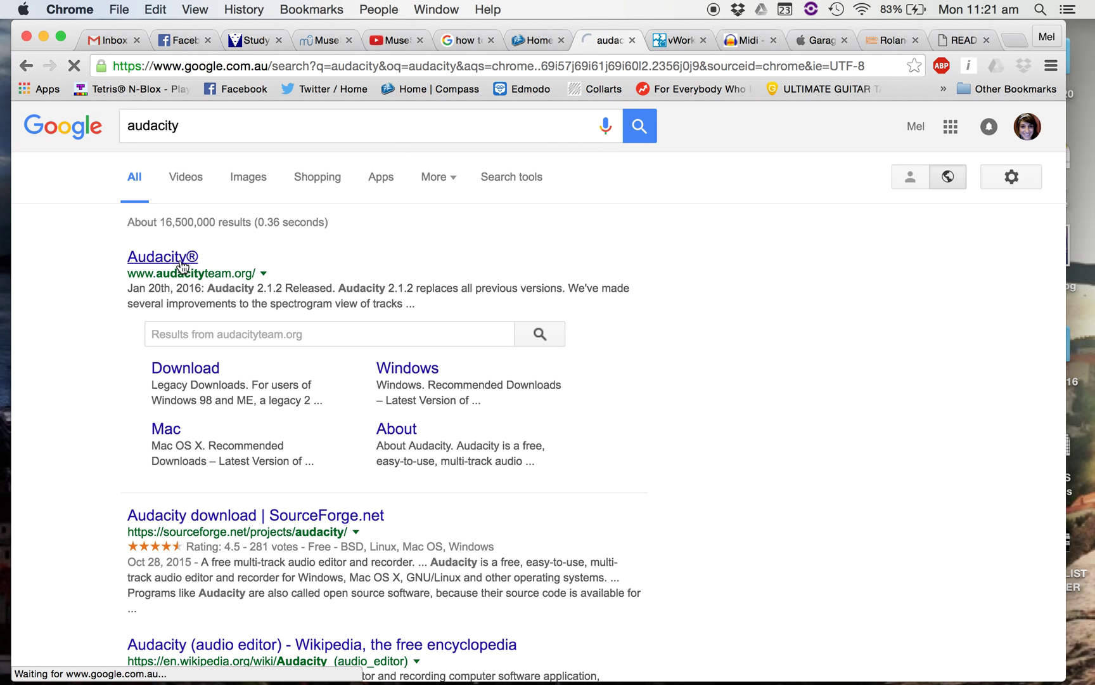
{"action": "left_click", "coordinate": [181, 263]}
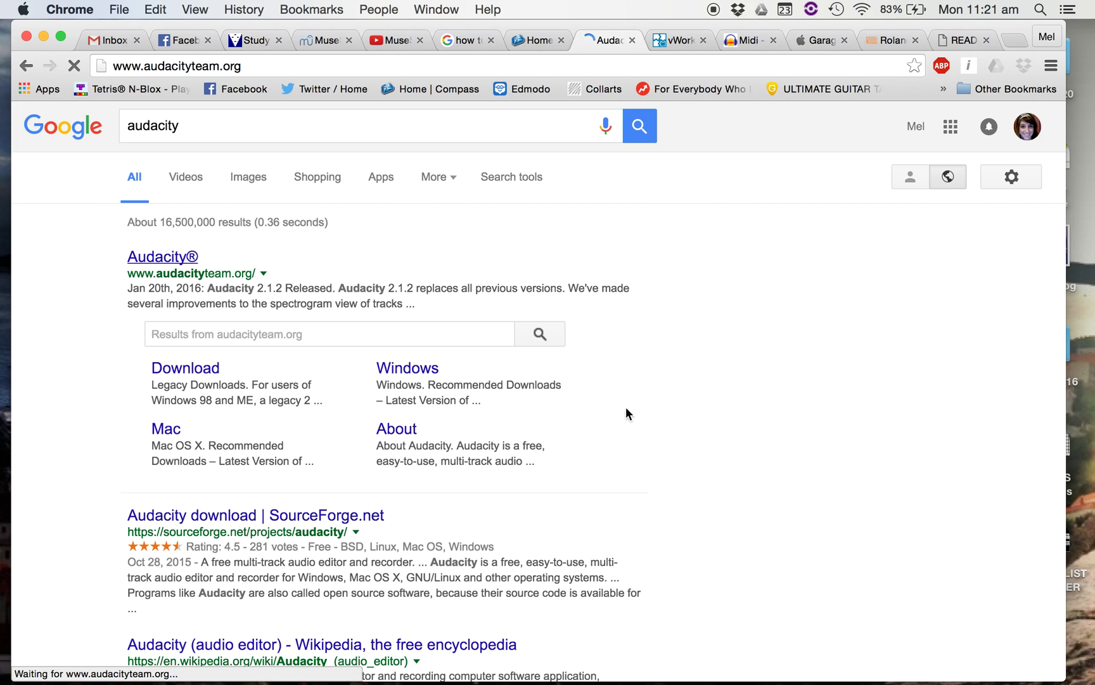
{"action": "left_click", "coordinate": [75, 66]}
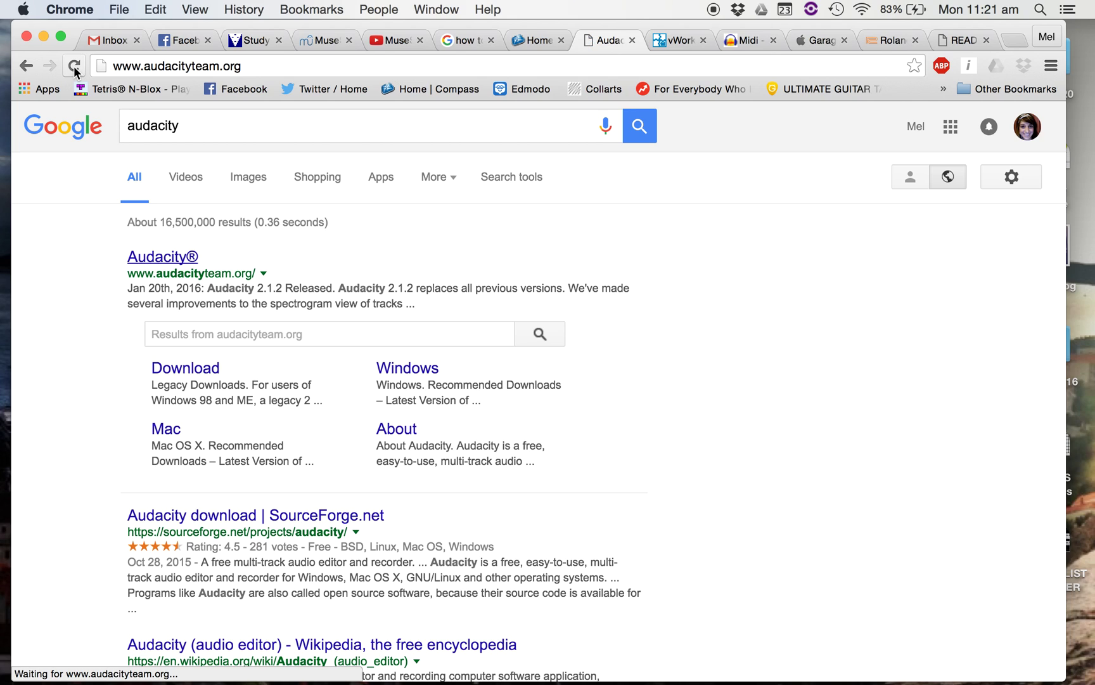
Minimize the browser and launch Audacity from the Mac's installed applications.
{"action": "left_click", "coordinate": [44, 36]}
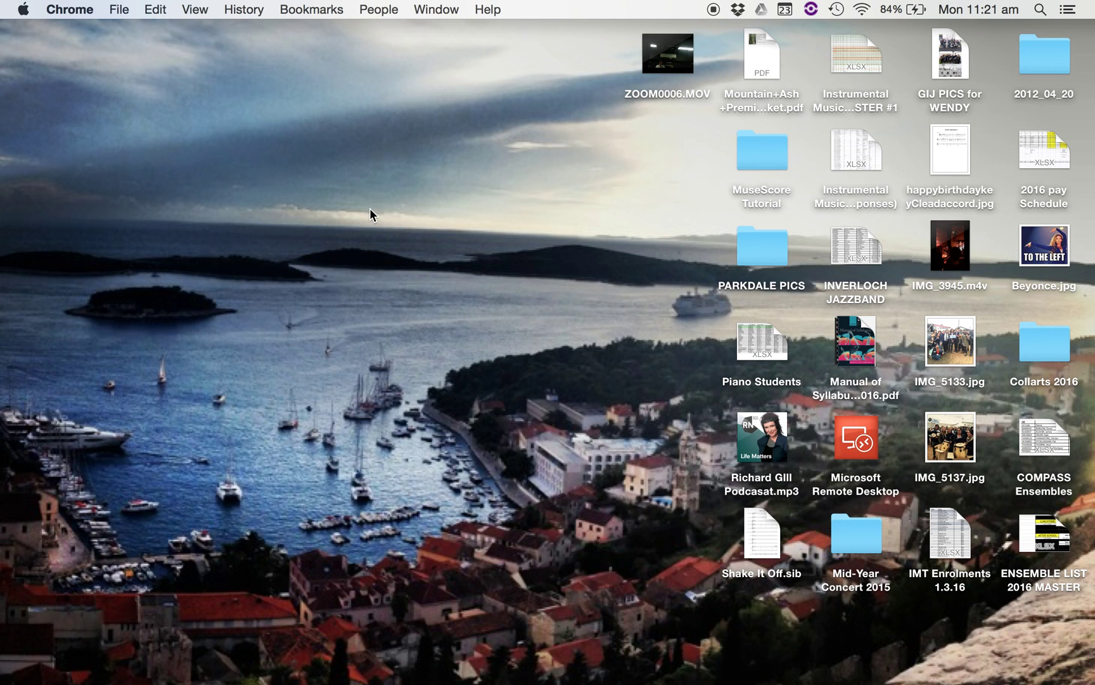
{"action": "key", "text": "F4"}
{"action": "left_click", "coordinate": [545, 88]}
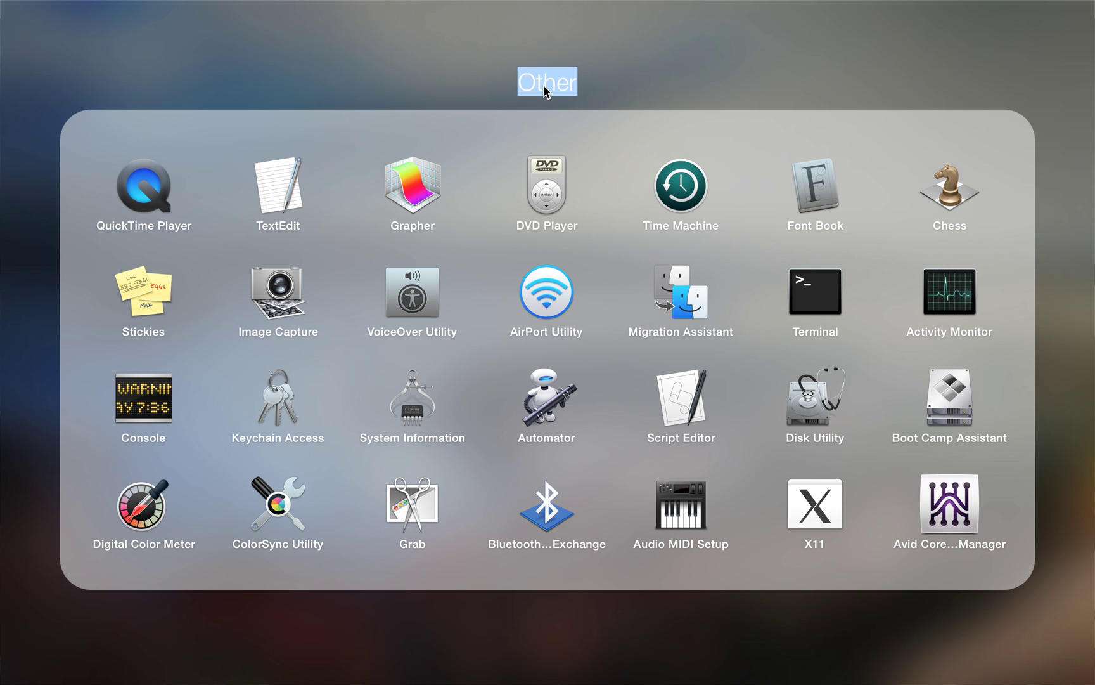
{"action": "left_click", "coordinate": [469, 78]}
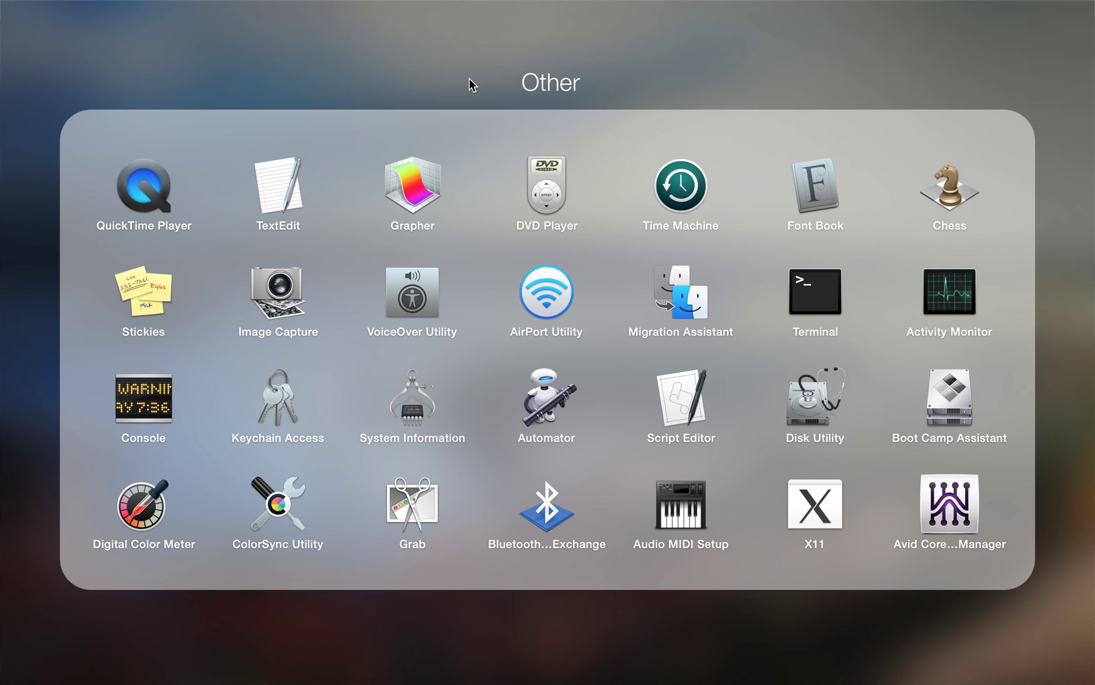
{"action": "key", "text": "Return"}
{"action": "left_click", "coordinate": [501, 659]}
{"action": "scroll", "coordinate": [904, 497], "scroll_direction": "right", "scroll_amount": 5}
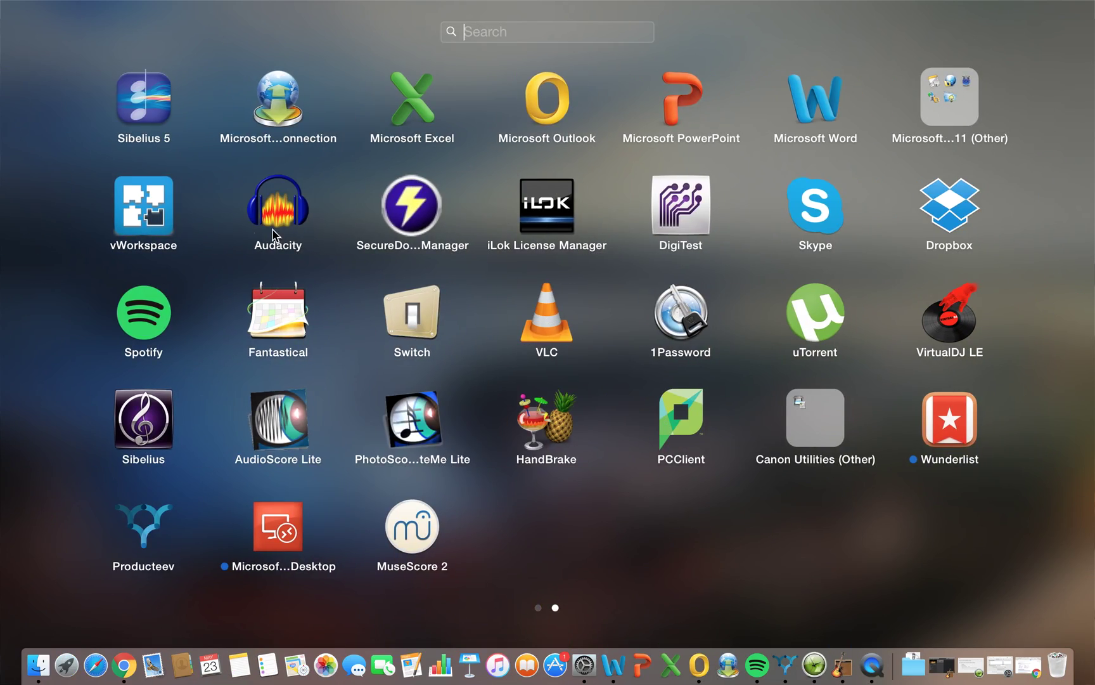
{"action": "left_click", "coordinate": [289, 218]}
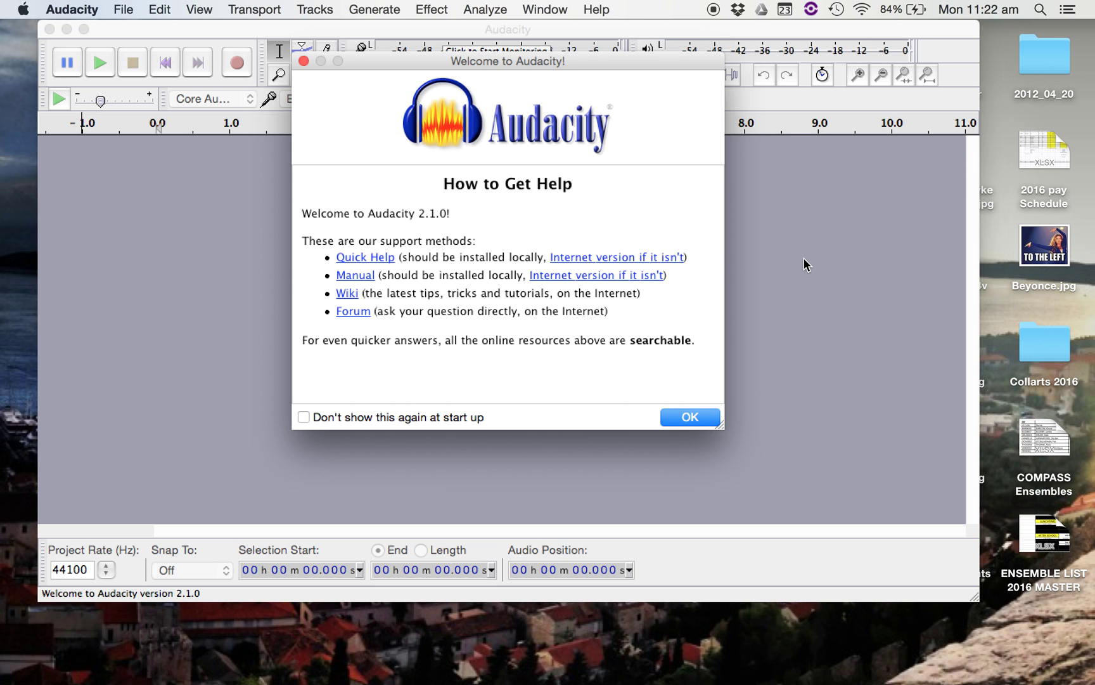
Bring up the GarageBand project window and minimize it again.
{"action": "left_click", "coordinate": [820, 669]}
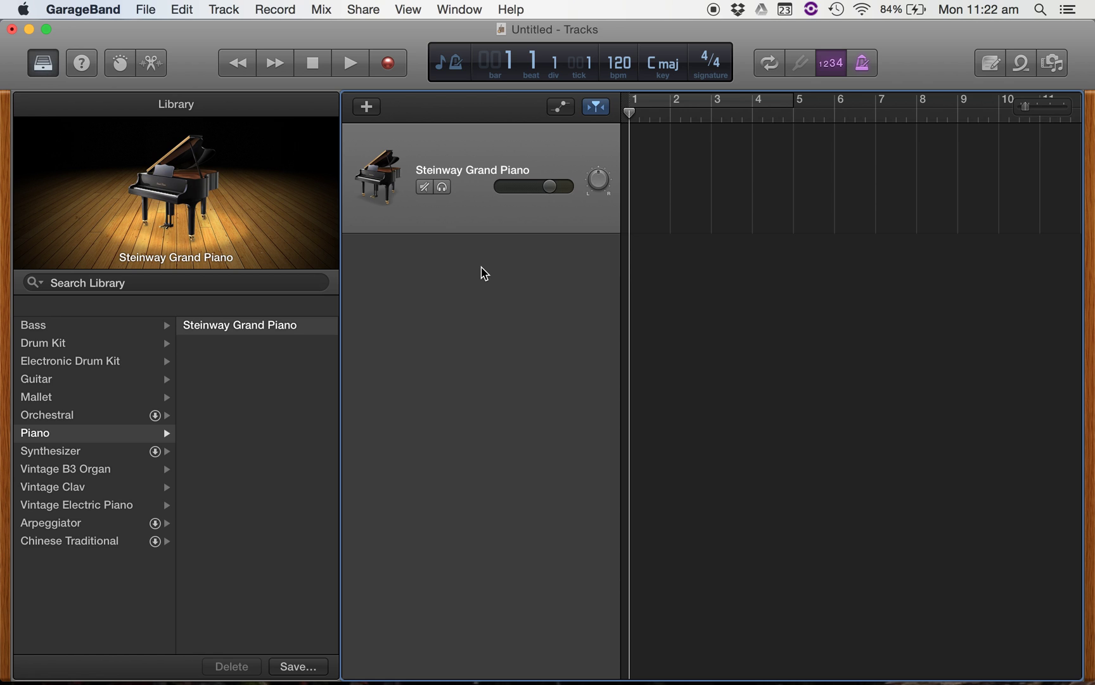
{"action": "left_click", "coordinate": [29, 30]}
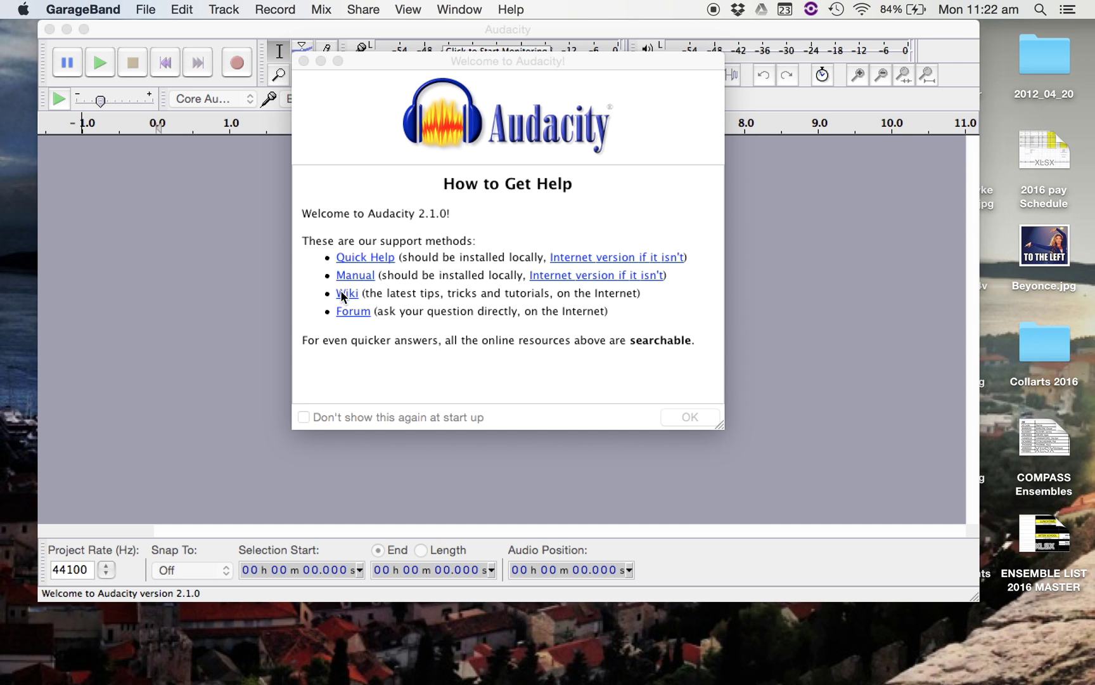
Dismiss Audacity's welcome dialog and add a new Audio Track to the empty project.
{"action": "left_click", "coordinate": [304, 61]}
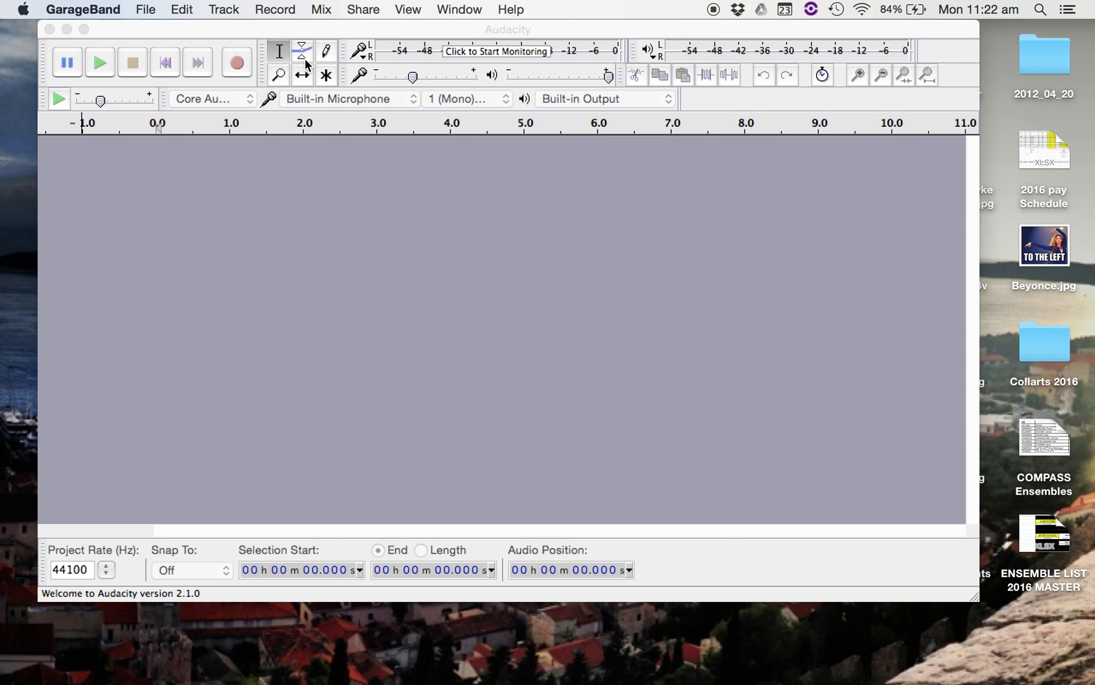
{"action": "left_click", "coordinate": [247, 199]}
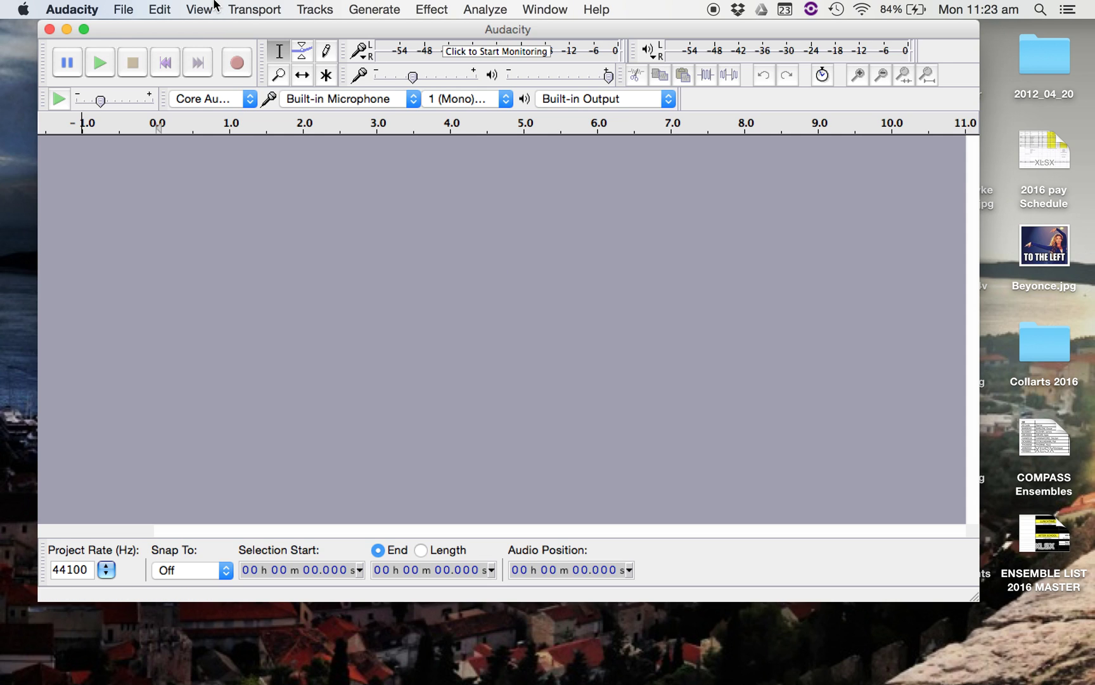
{"action": "left_click", "coordinate": [127, 8]}
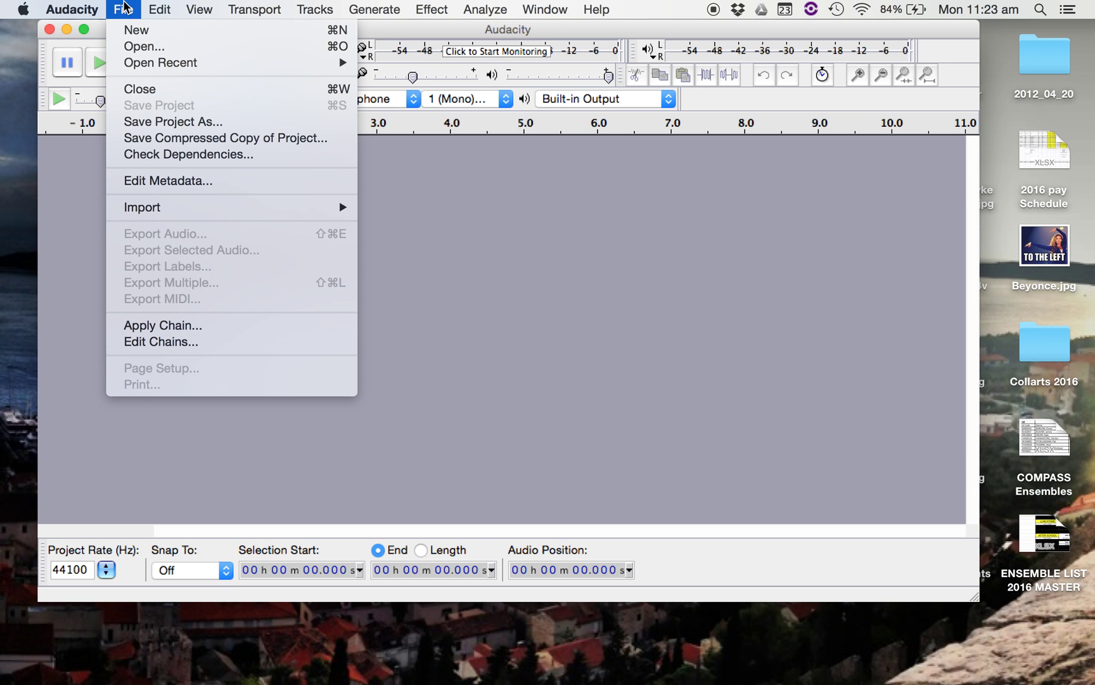
{"action": "mouse_move", "coordinate": [157, 9]}
{"action": "mouse_move", "coordinate": [207, 11]}
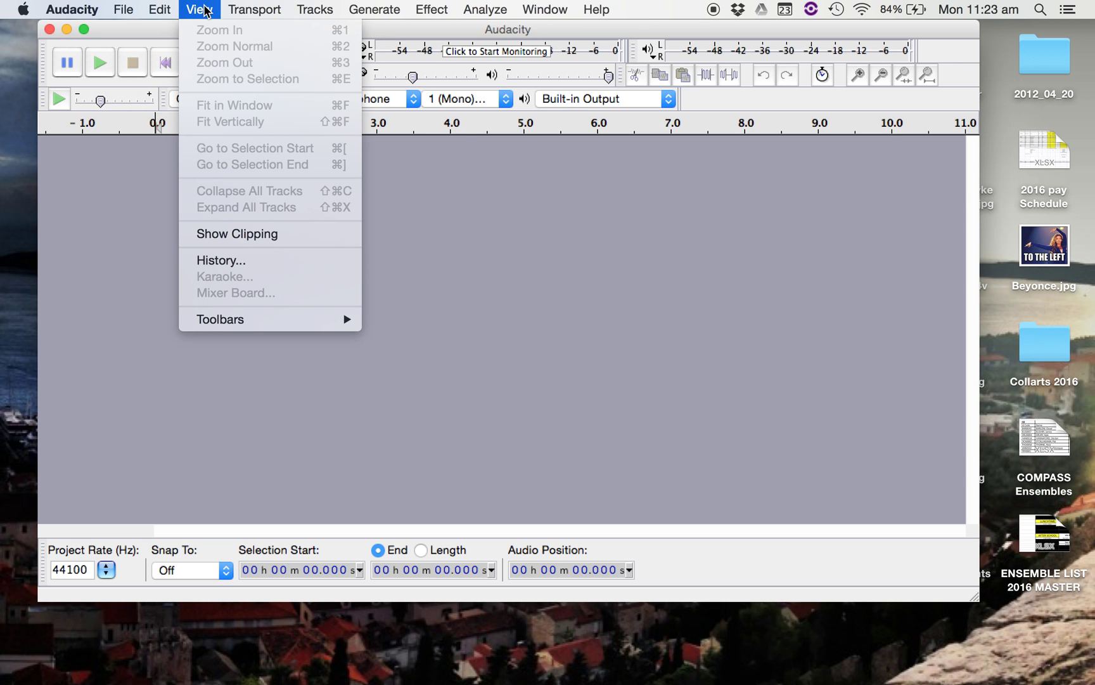
{"action": "mouse_move", "coordinate": [307, 11]}
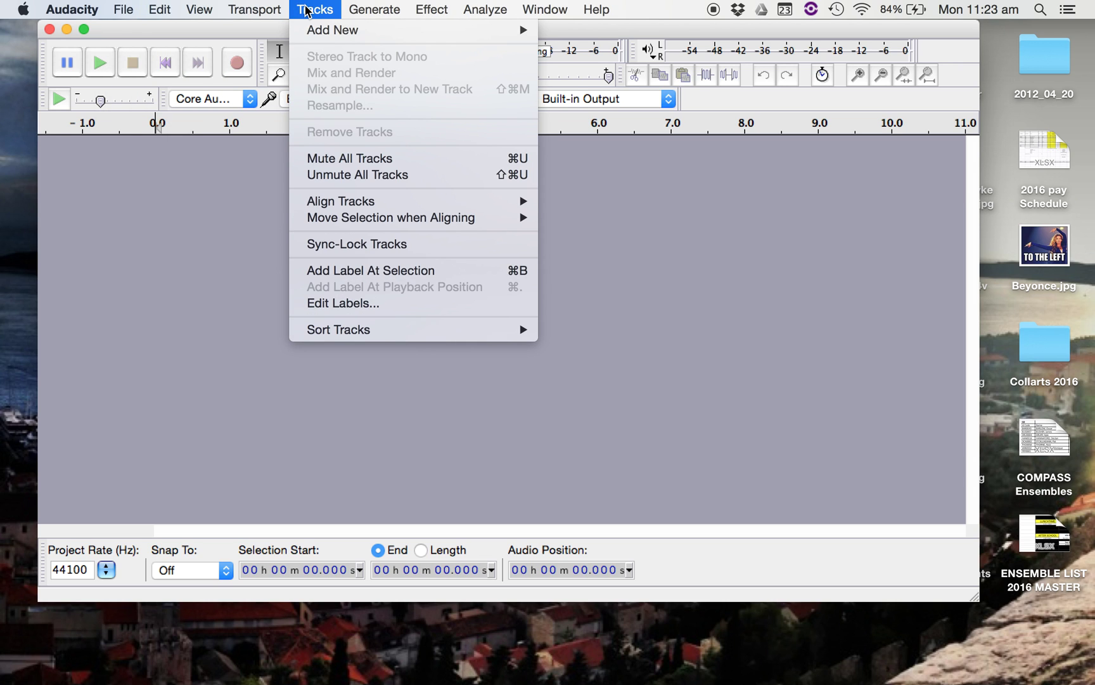
{"action": "mouse_move", "coordinate": [323, 32]}
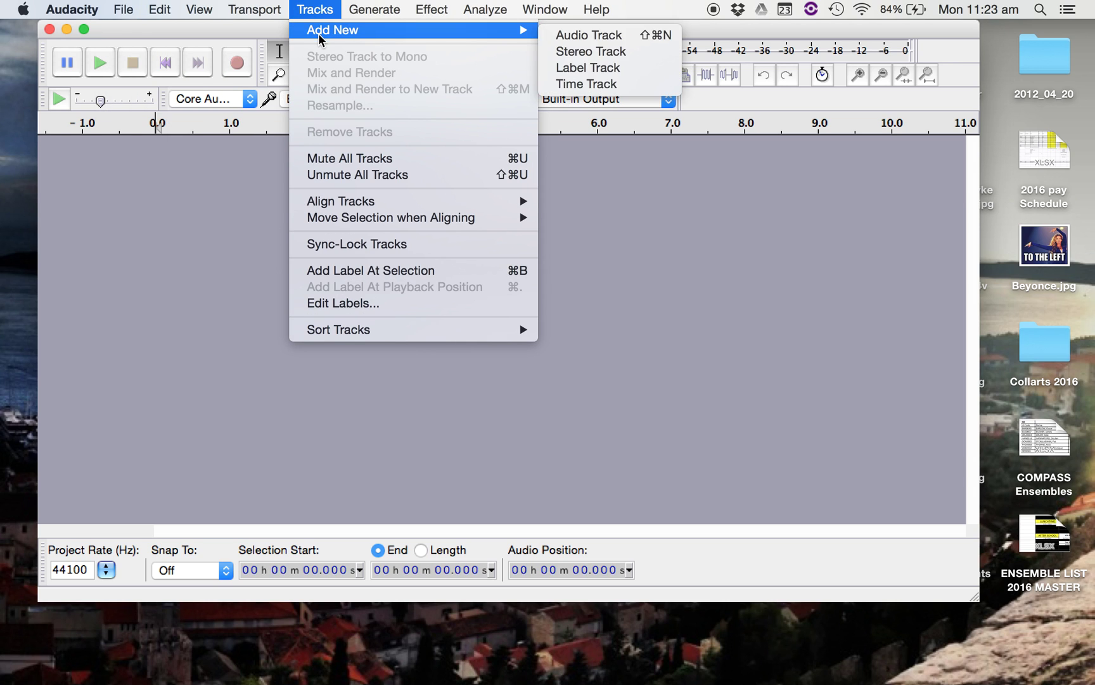
{"action": "left_click", "coordinate": [579, 33]}
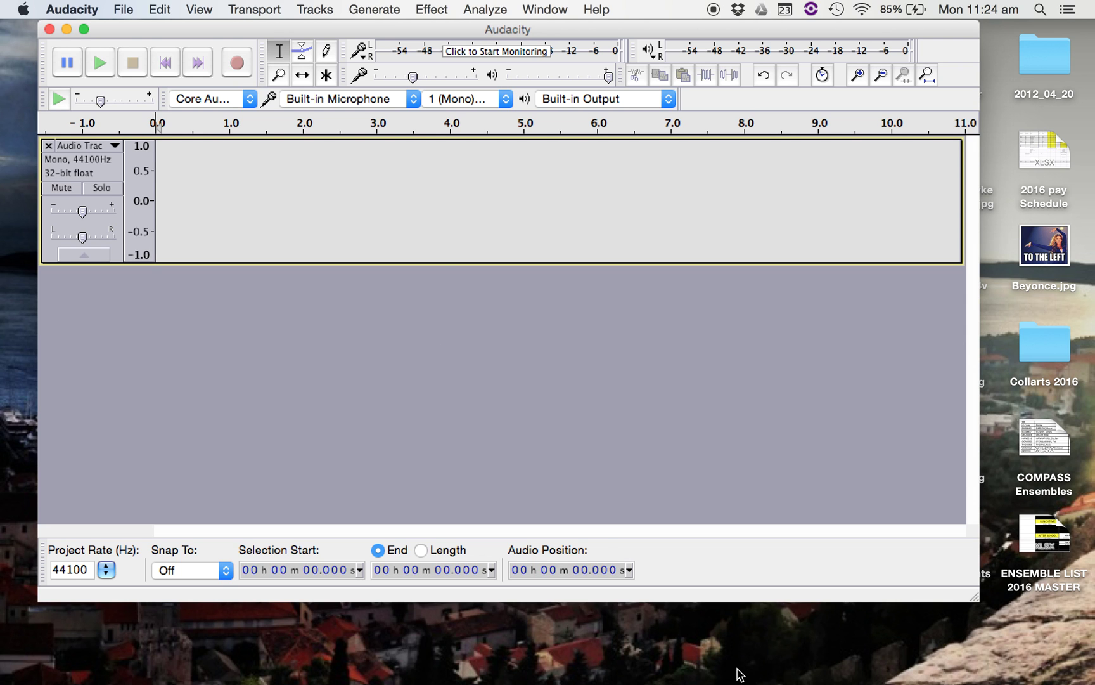
Switch to GarageBand, close the open Untitled project and create a new Empty Project.
{"action": "mouse_move", "coordinate": [860, 682]}
{"action": "left_click", "coordinate": [823, 637]}
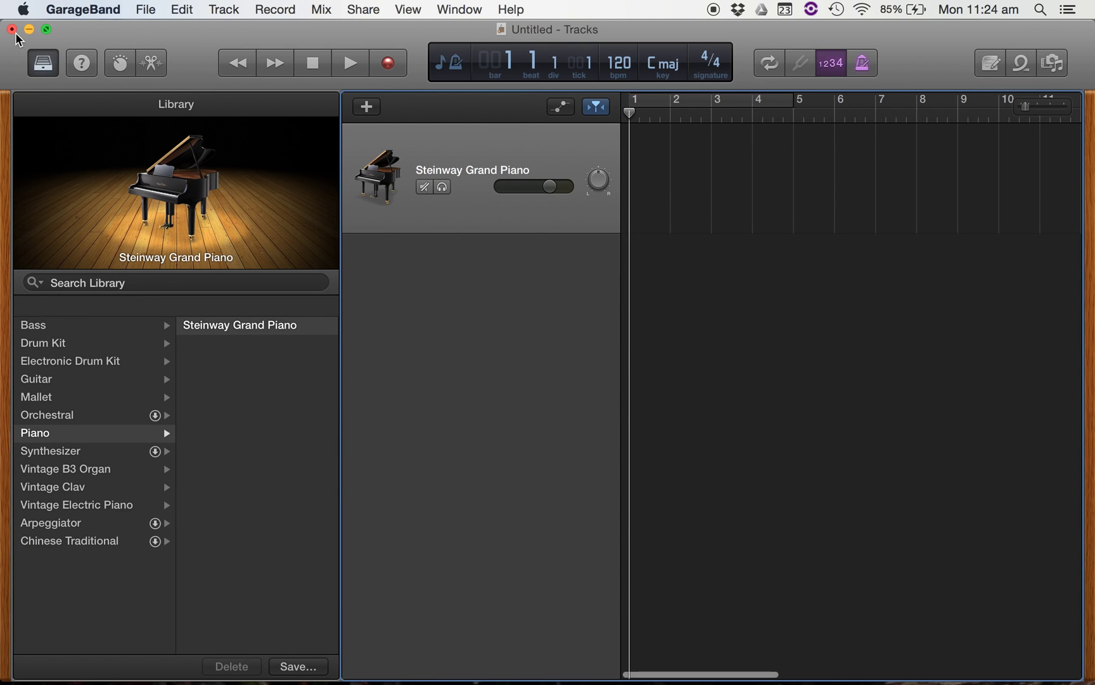
{"action": "left_click", "coordinate": [12, 29]}
{"action": "left_click", "coordinate": [514, 261]}
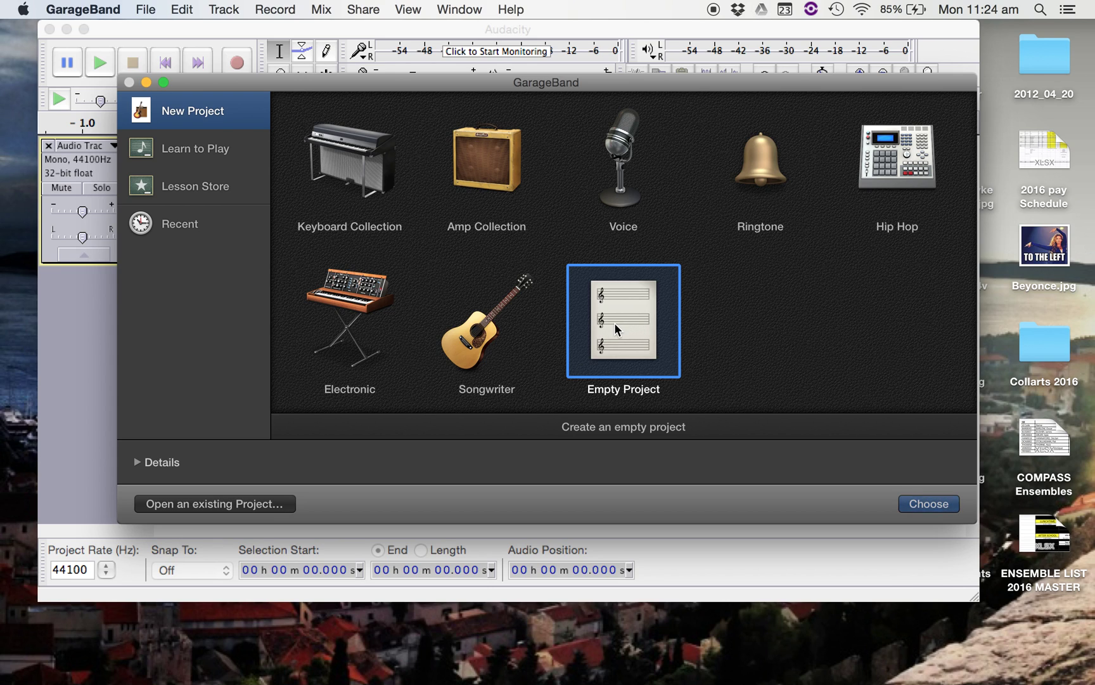
{"action": "double_click", "coordinate": [637, 324]}
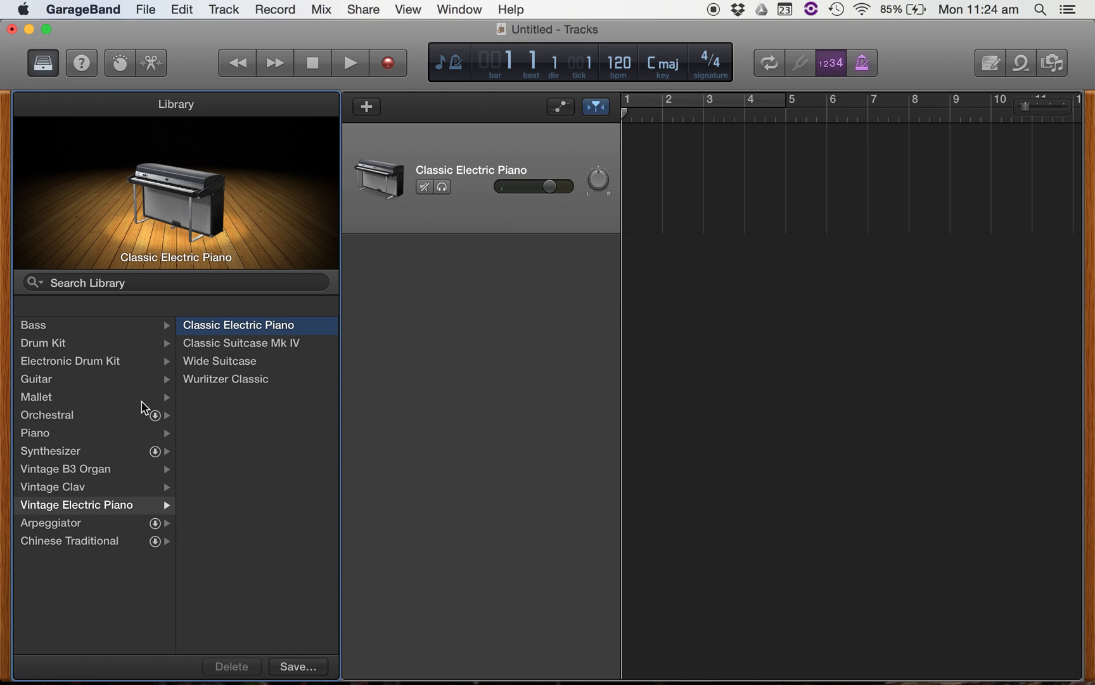
Try the Seventies Clav sound on the track, and set its instrument to Steinway Grand Piano.
{"action": "left_click", "coordinate": [95, 486]}
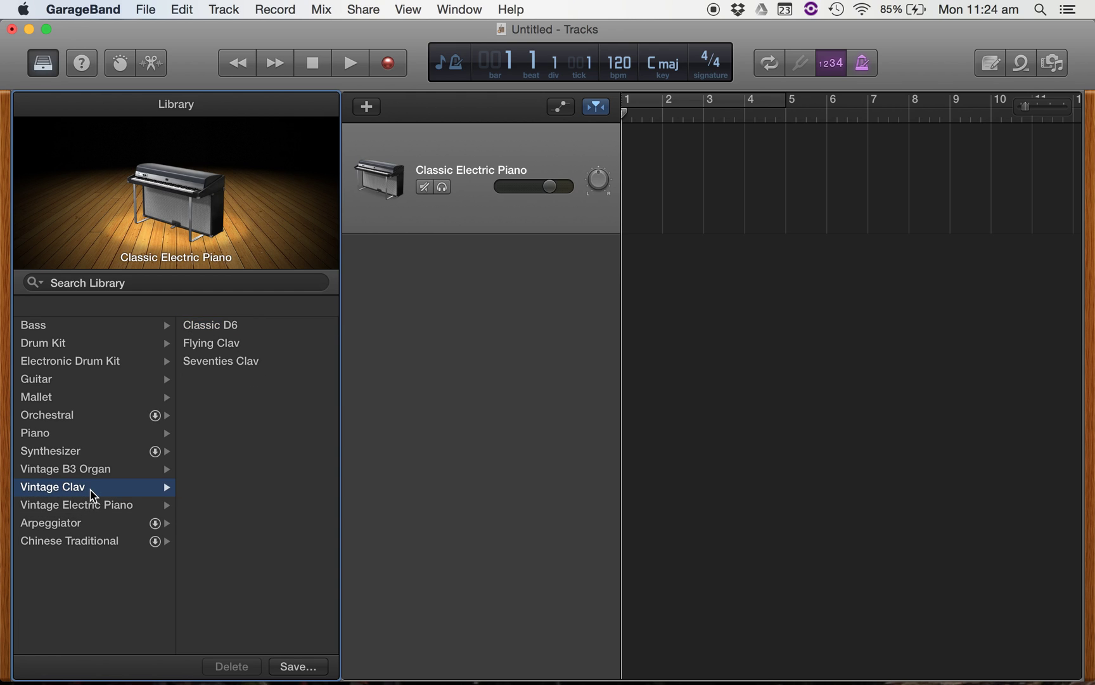
{"action": "left_click", "coordinate": [237, 364]}
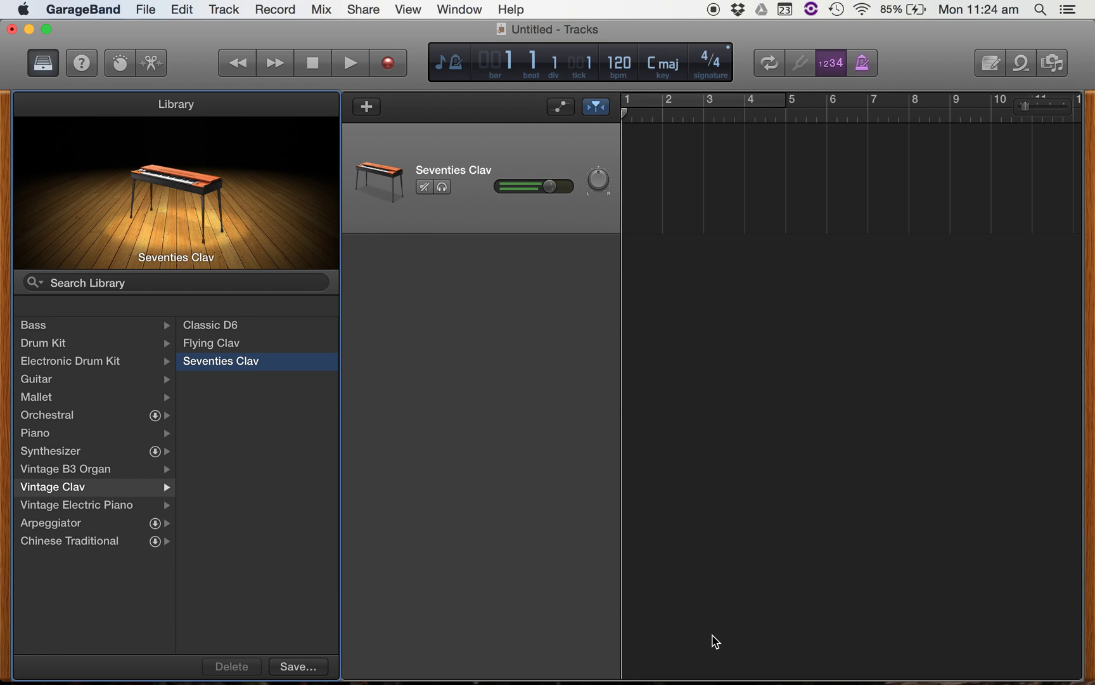
{"action": "left_click", "coordinate": [70, 434]}
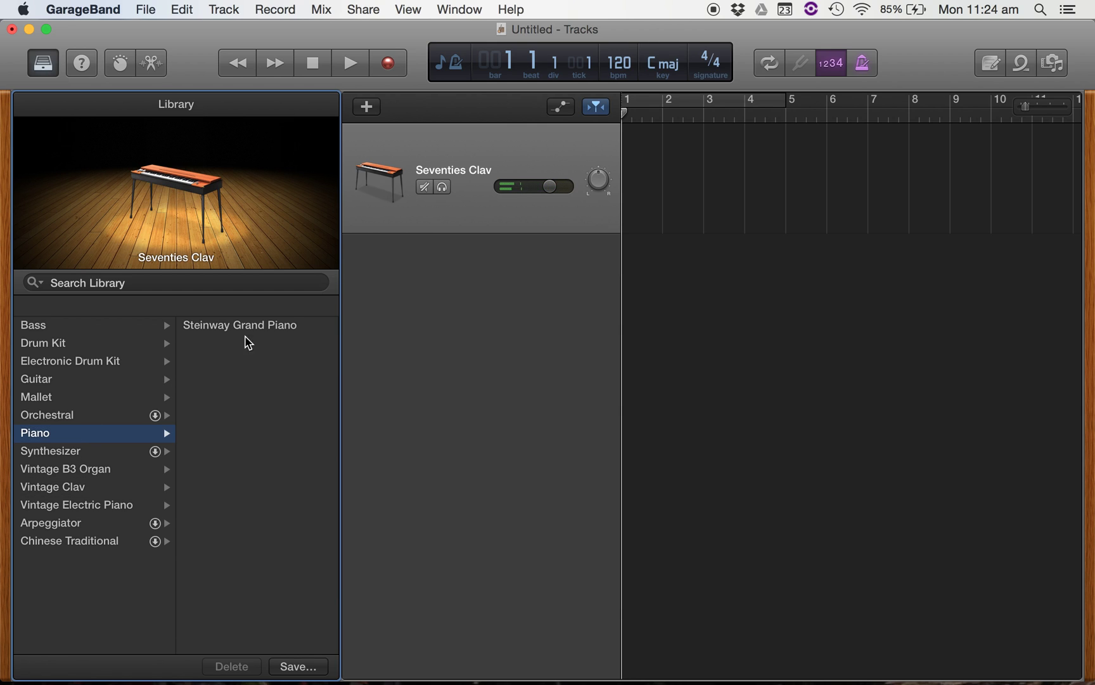
{"action": "left_click", "coordinate": [261, 326]}
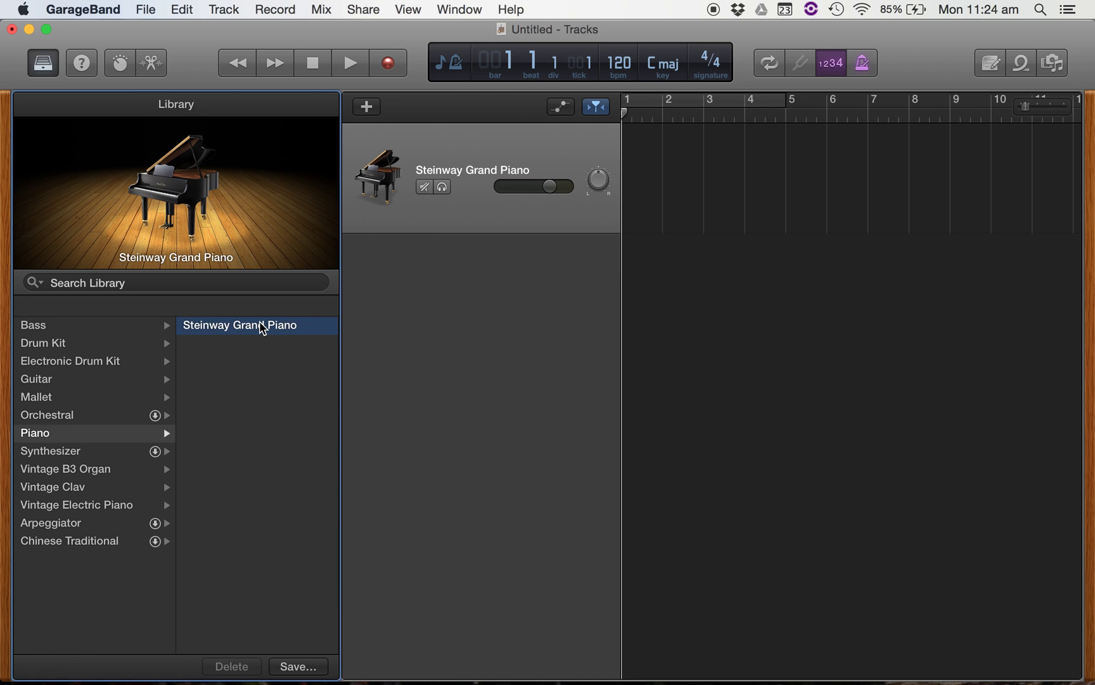
{"action": "key", "text": "a"}
{"action": "left_click", "coordinate": [871, 63]}
Open the Piano Composition of Radness score from Finder in MuseScore to review it, and return to GarageBand.
{"action": "mouse_move", "coordinate": [1040, 682]}
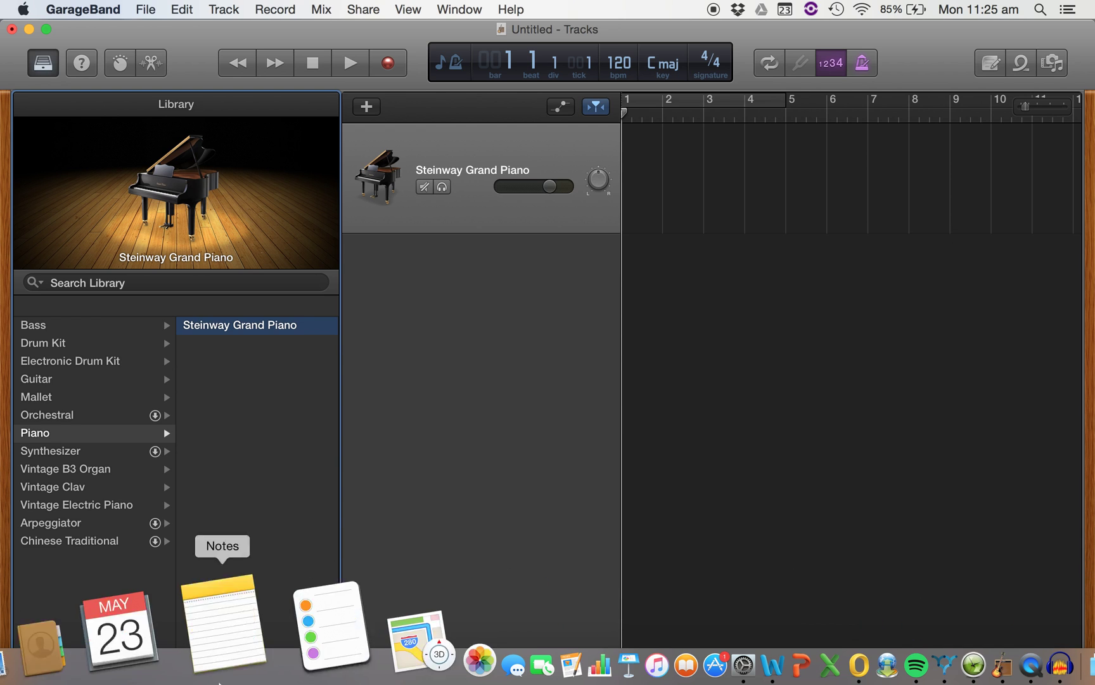
{"action": "left_click", "coordinate": [28, 634]}
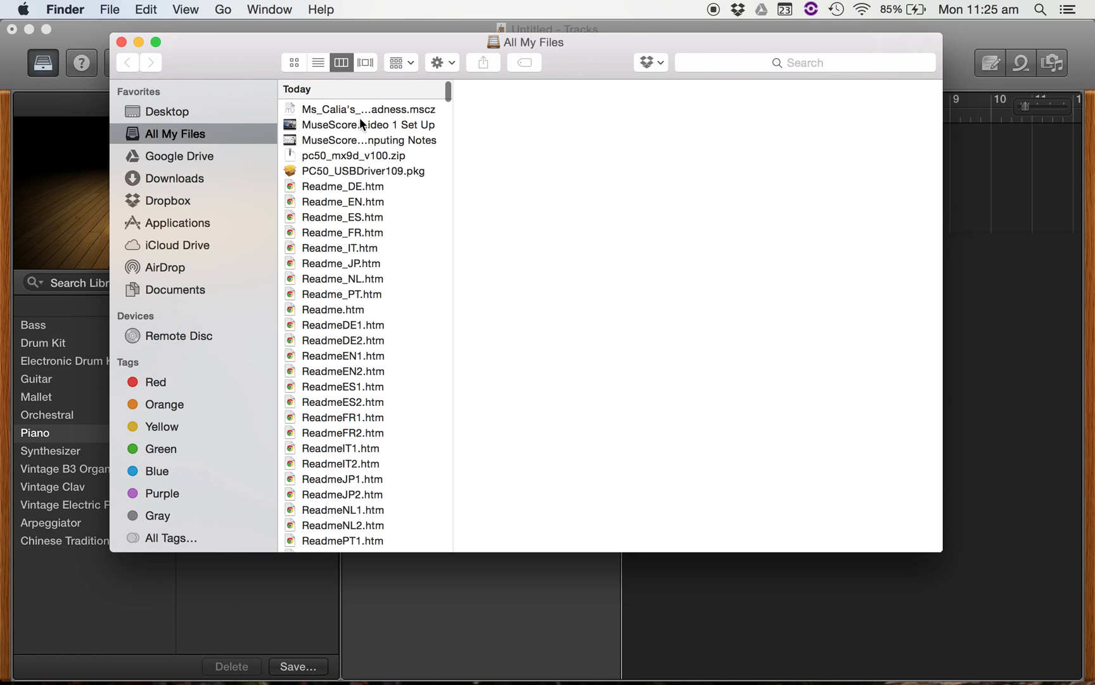
{"action": "double_click", "coordinate": [361, 110]}
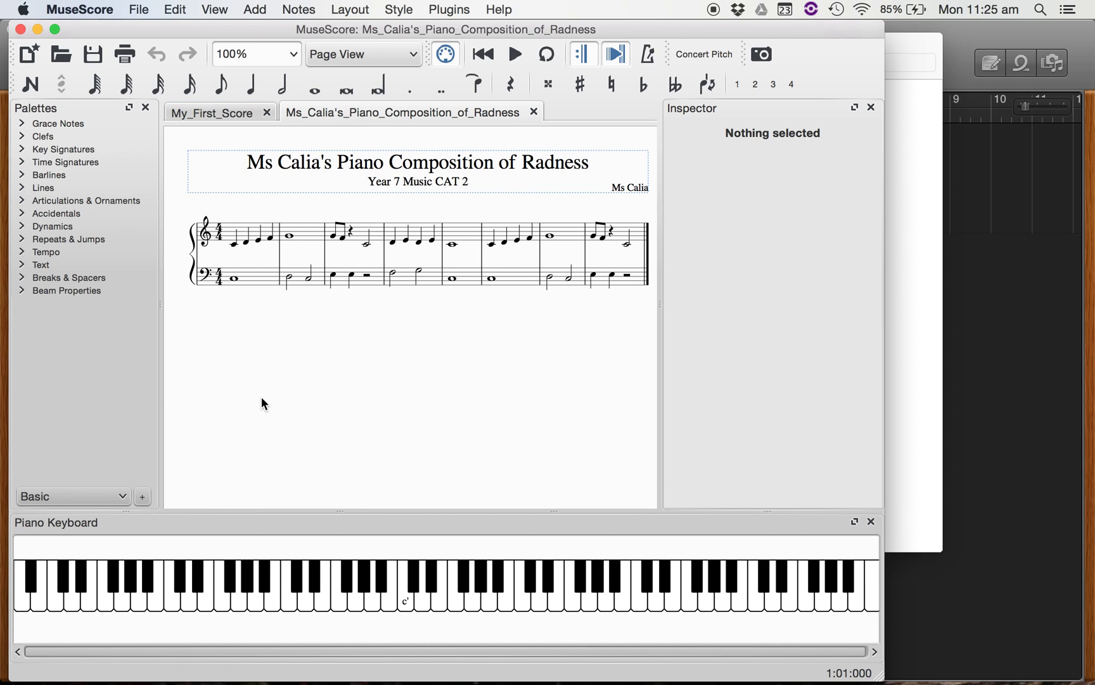
{"action": "left_click", "coordinate": [1007, 290]}
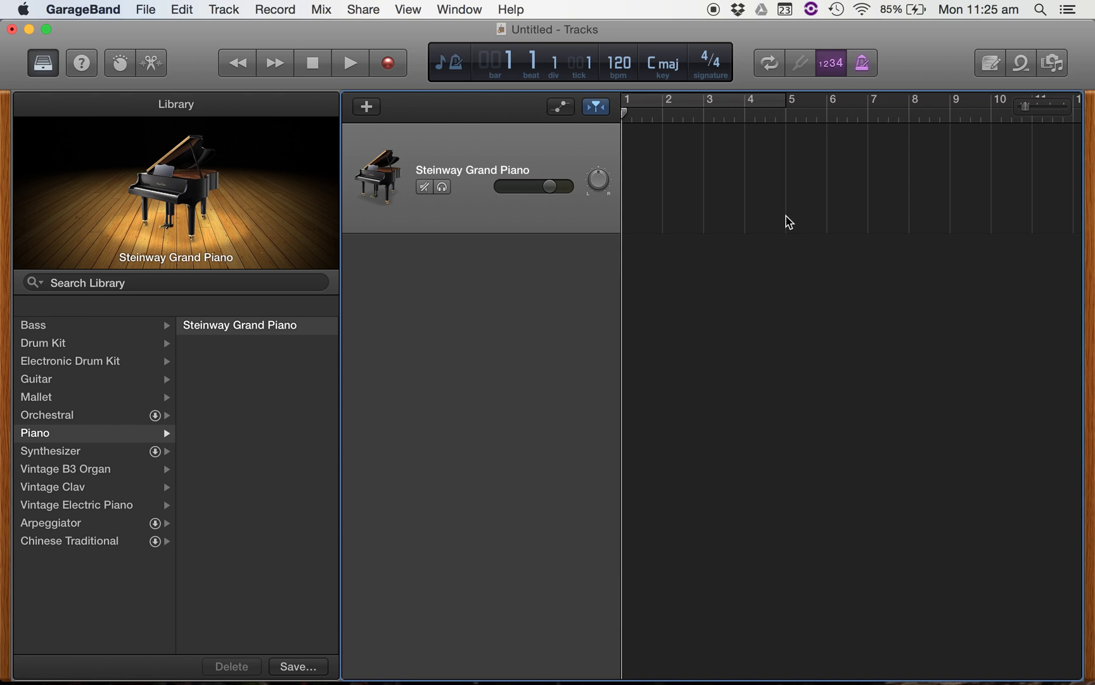
Record a first take of the composition on the Steinway Grand Piano track and stop the transport.
{"action": "left_click", "coordinate": [390, 64]}
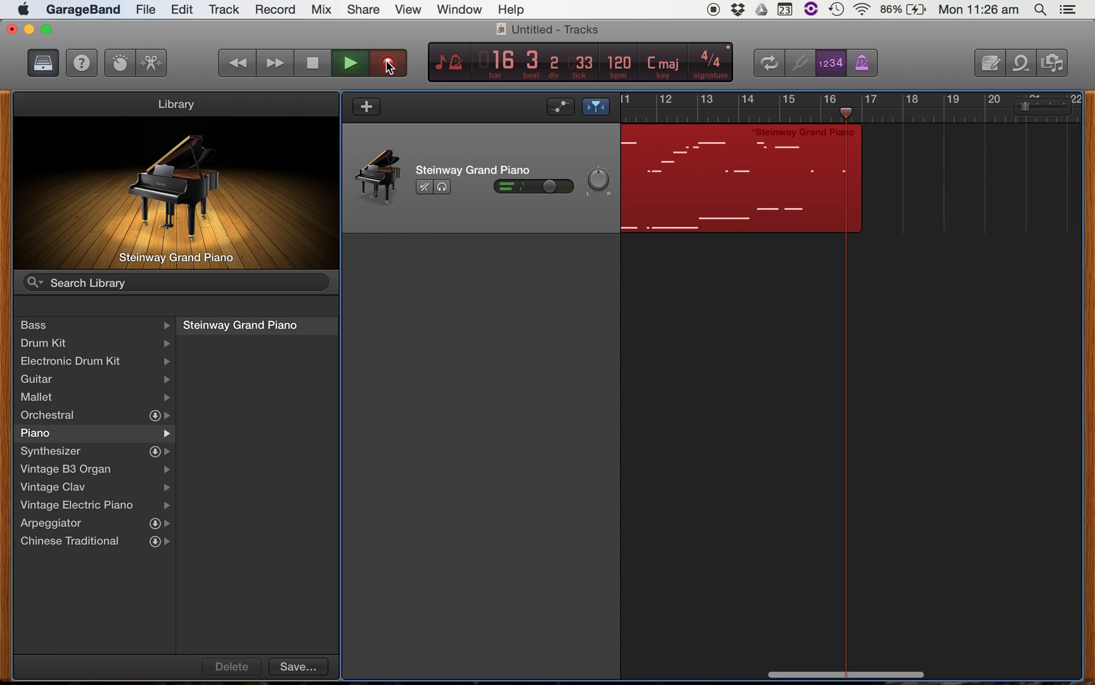
{"action": "left_click", "coordinate": [389, 63]}
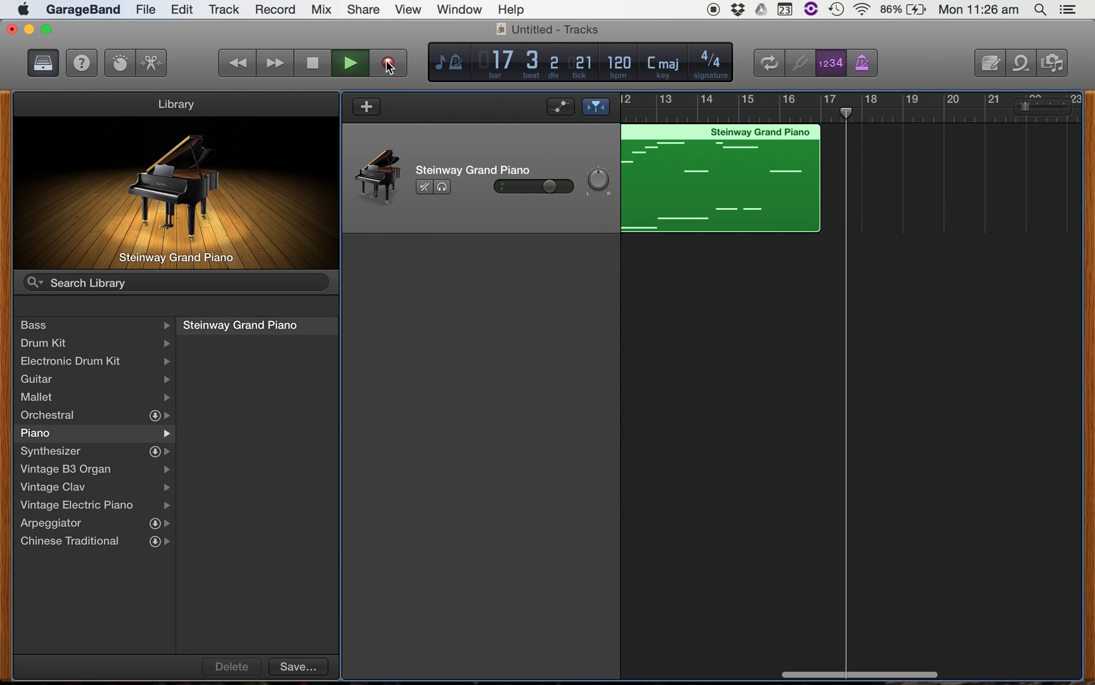
{"action": "key", "text": "space"}
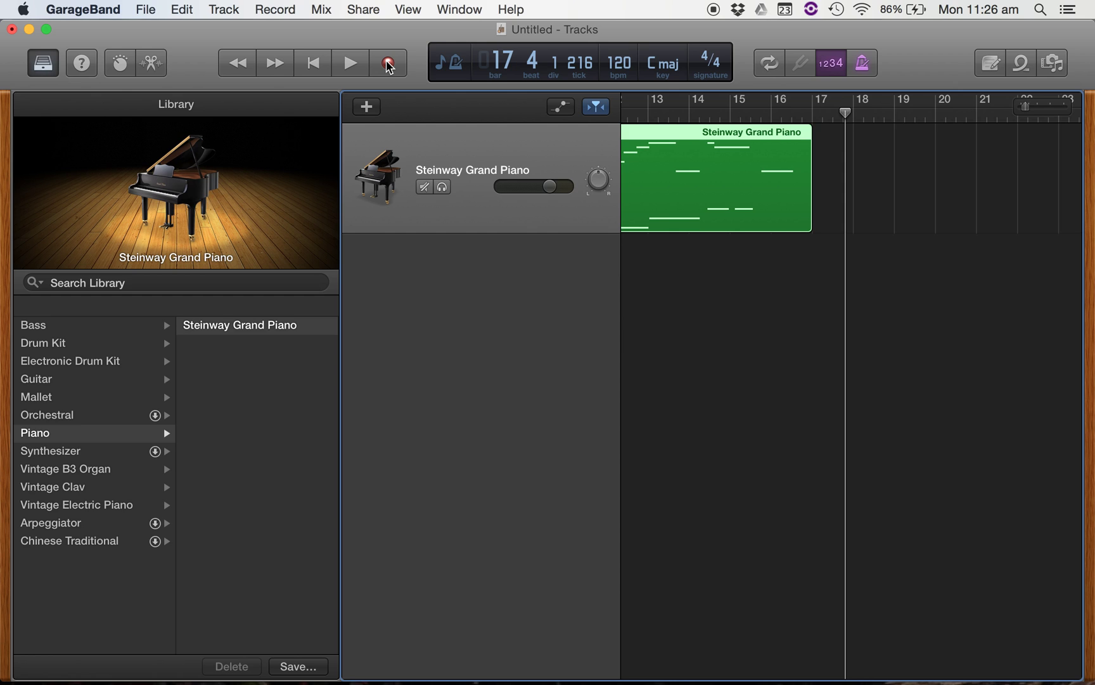
Return the playhead to the beginning and play back the recorded piano take.
{"action": "left_click", "coordinate": [238, 63]}
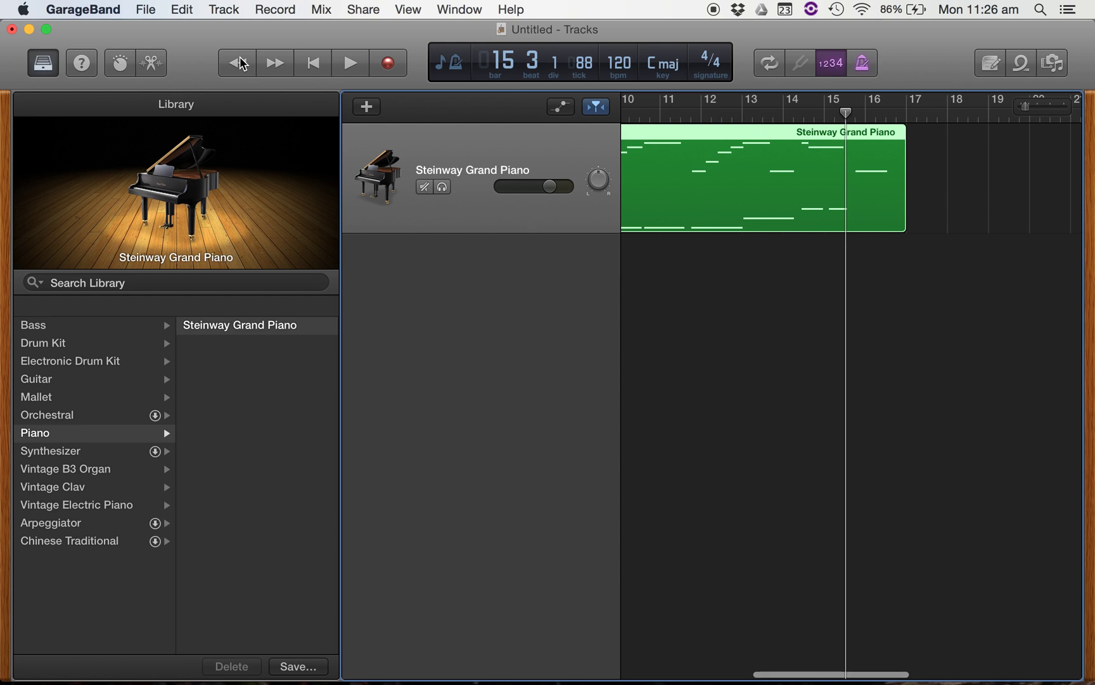
{"action": "left_click", "coordinate": [281, 63]}
{"action": "left_click", "coordinate": [313, 63]}
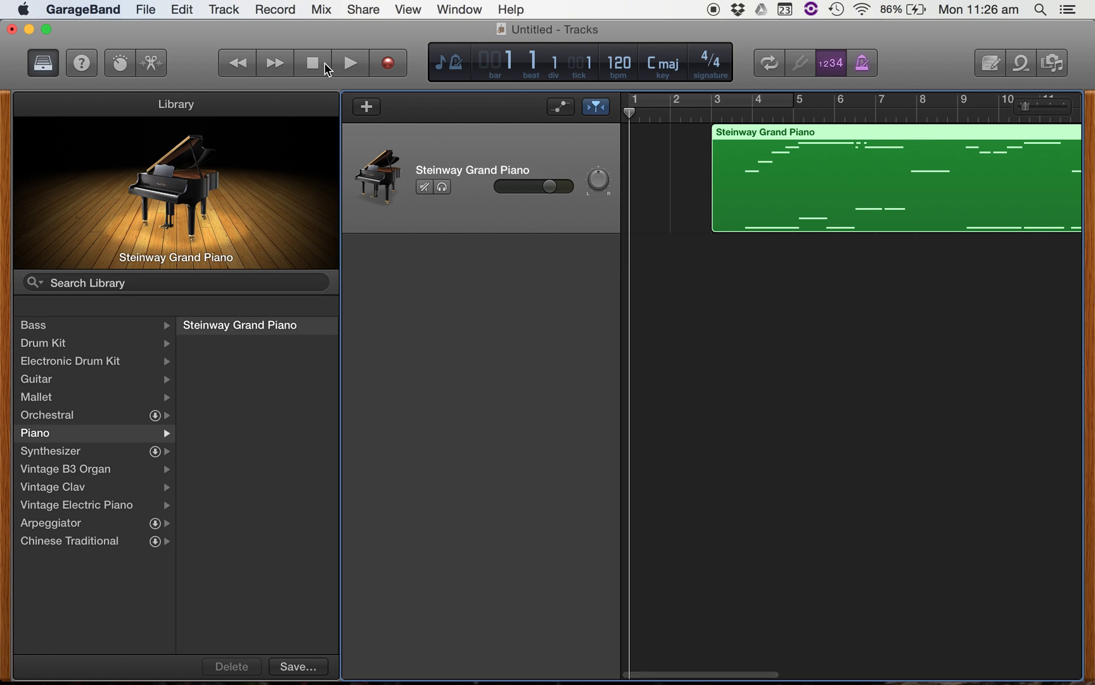
{"action": "key", "text": "space"}
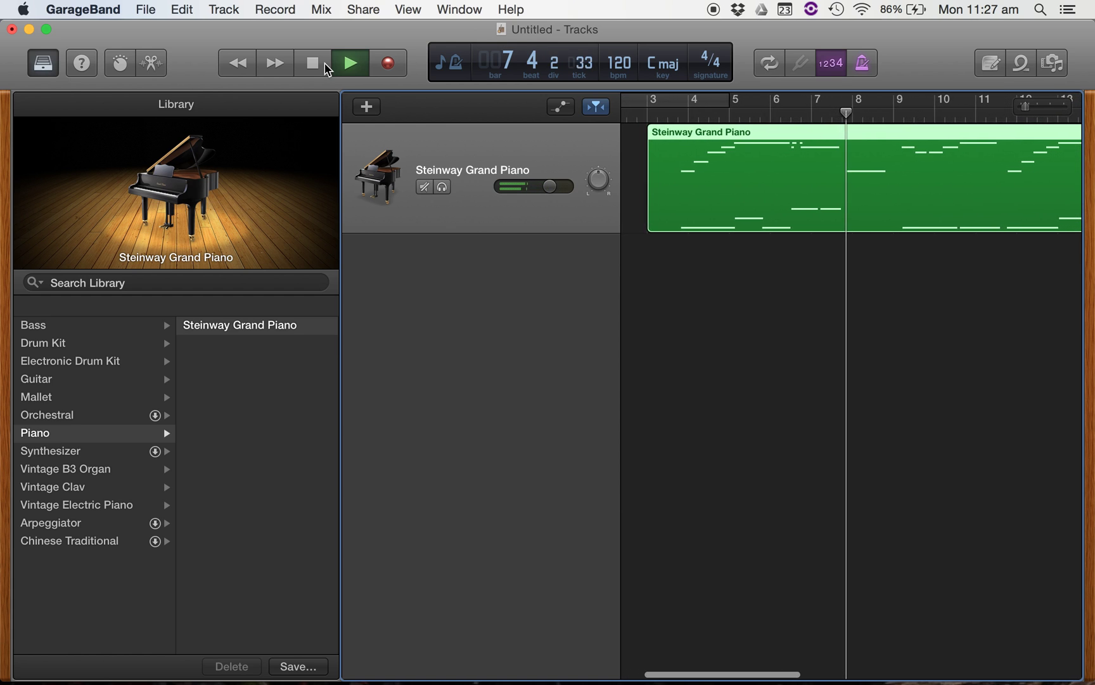
{"action": "left_click", "coordinate": [326, 66]}
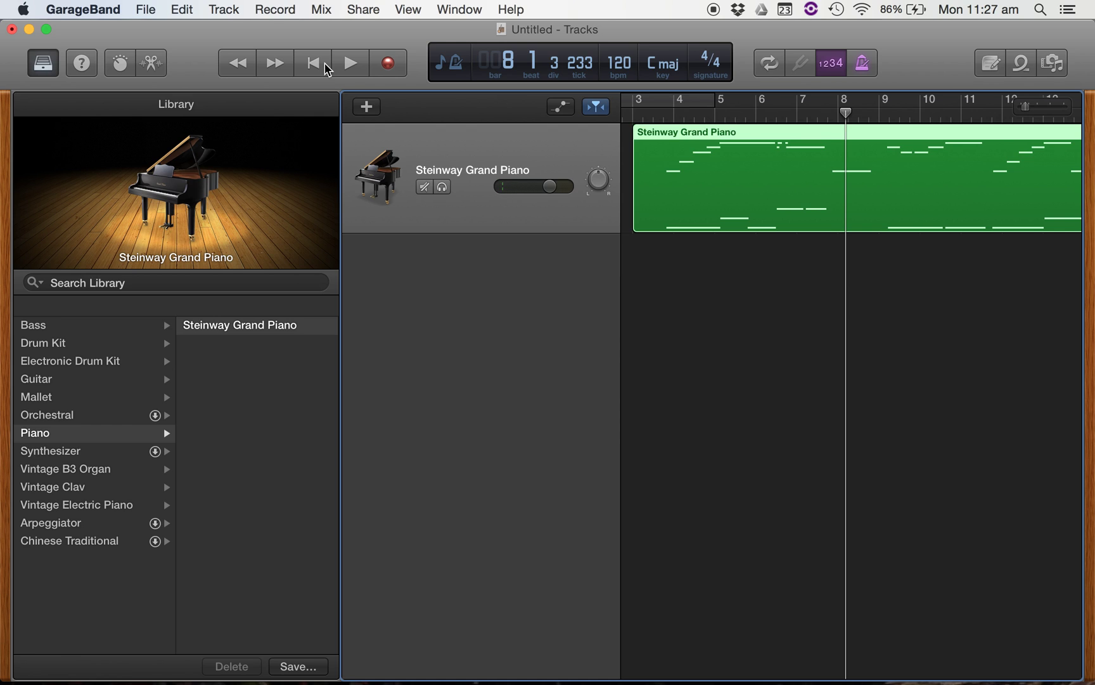
Delete the recorded piano region and record a new take from the beginning of the project.
{"action": "key", "text": "Delete"}
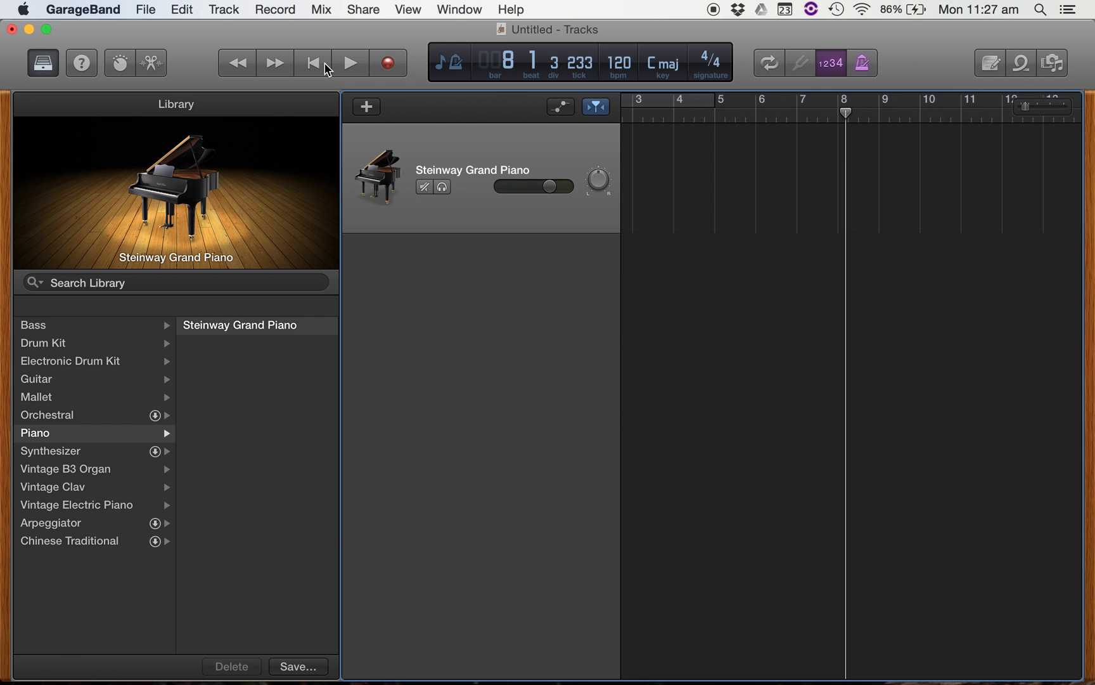
{"action": "left_click", "coordinate": [326, 66]}
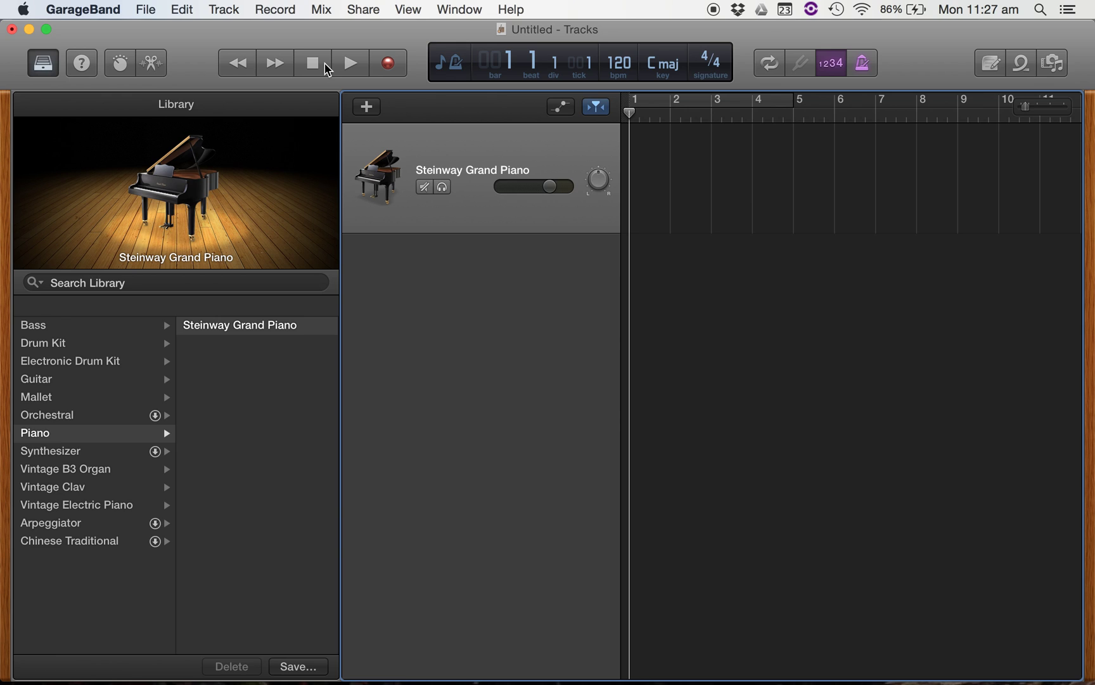
{"action": "left_click", "coordinate": [388, 63]}
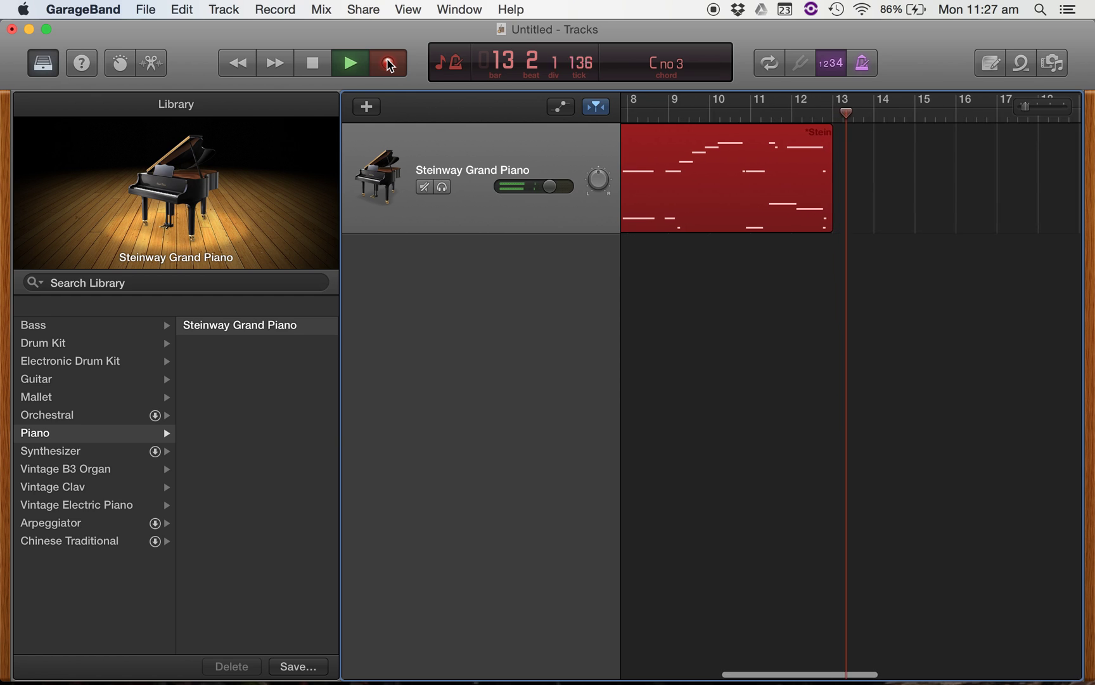
{"action": "key", "text": "space"}
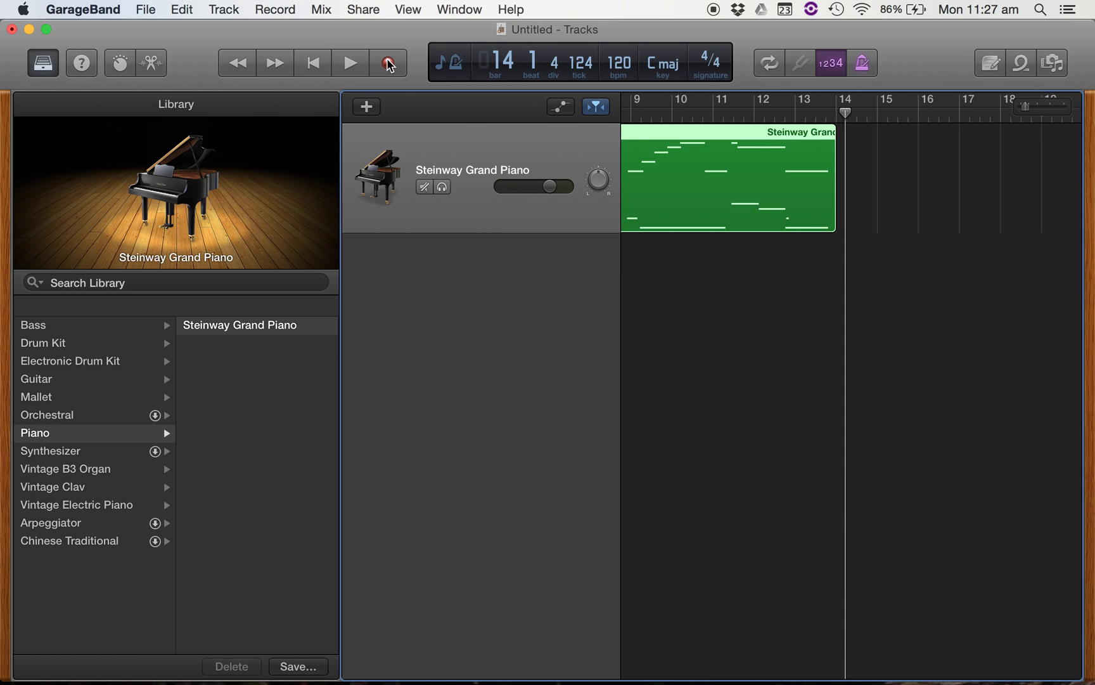
Save the project under the MuseScore score's file name in Google Drive's MUSIC SERVICES 2016 > Parkdale Secondary College > Year 7 folder.
{"action": "left_click", "coordinate": [140, 13]}
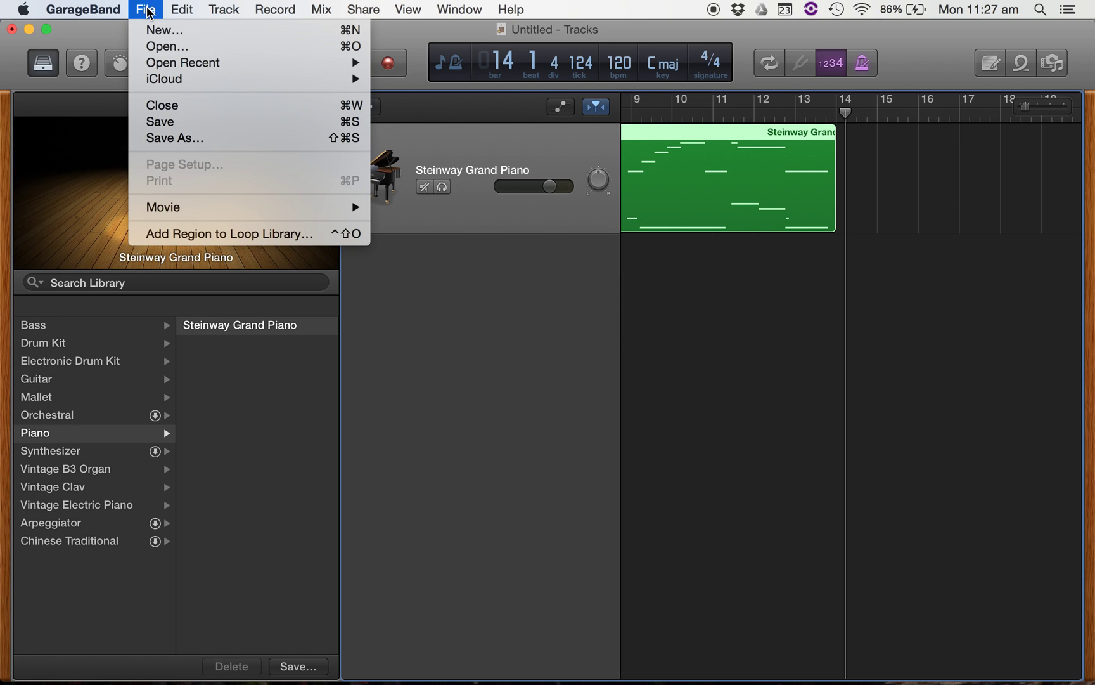
{"action": "left_click", "coordinate": [198, 125]}
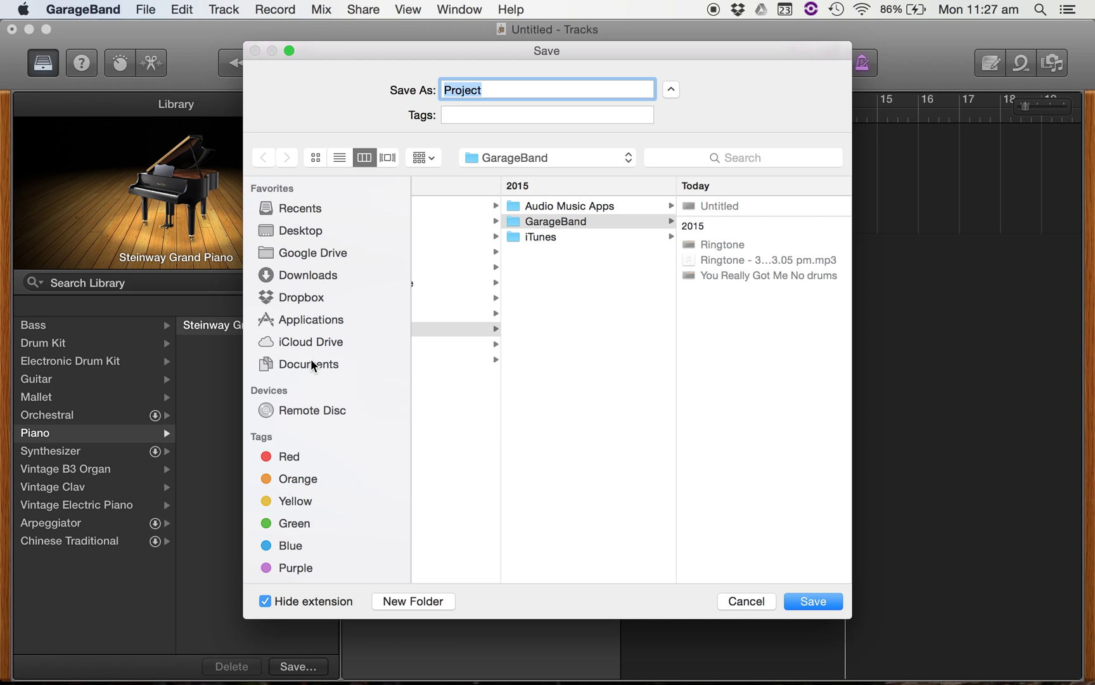
{"action": "left_click", "coordinate": [308, 252]}
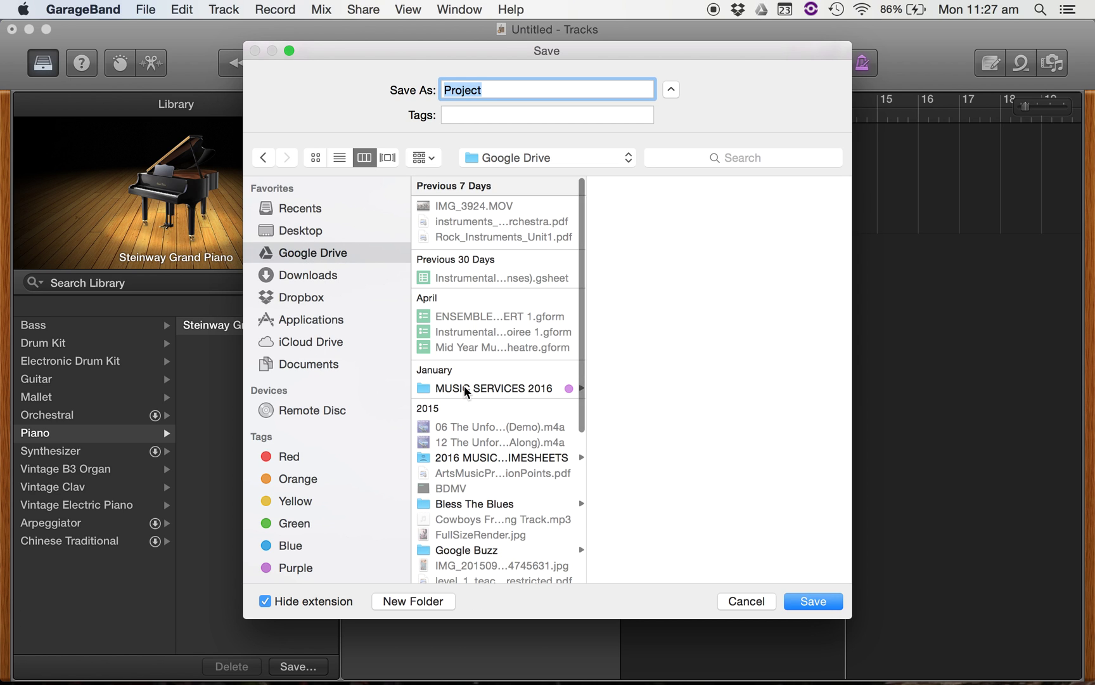
{"action": "left_click", "coordinate": [463, 389]}
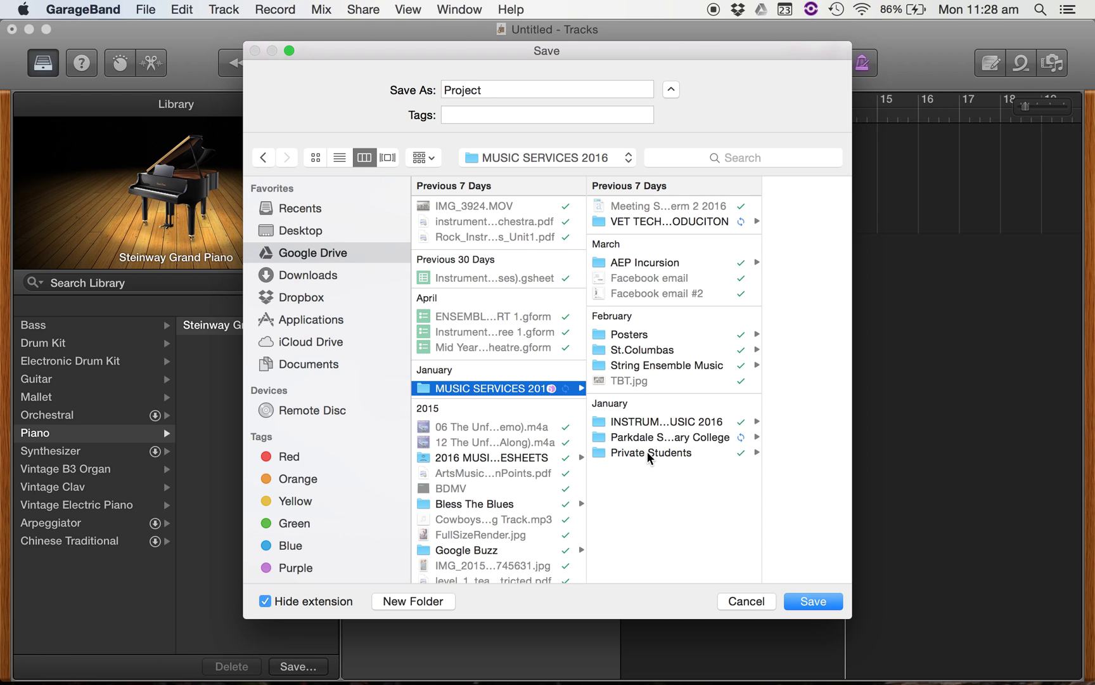
{"action": "left_click", "coordinate": [654, 437]}
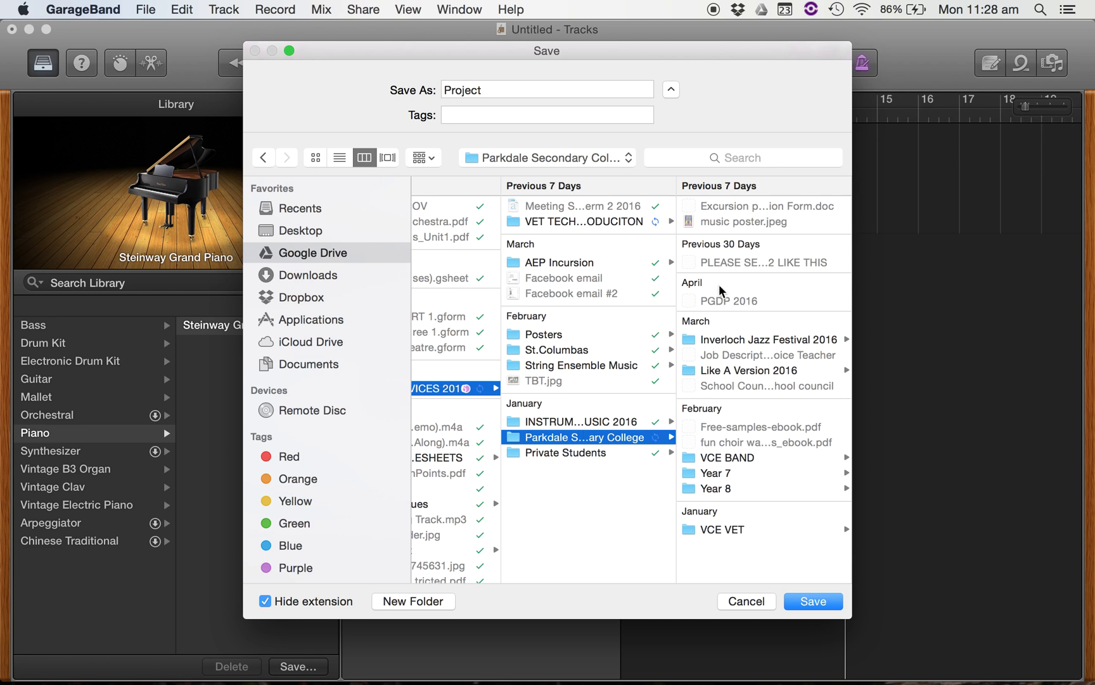
{"action": "left_click", "coordinate": [697, 472]}
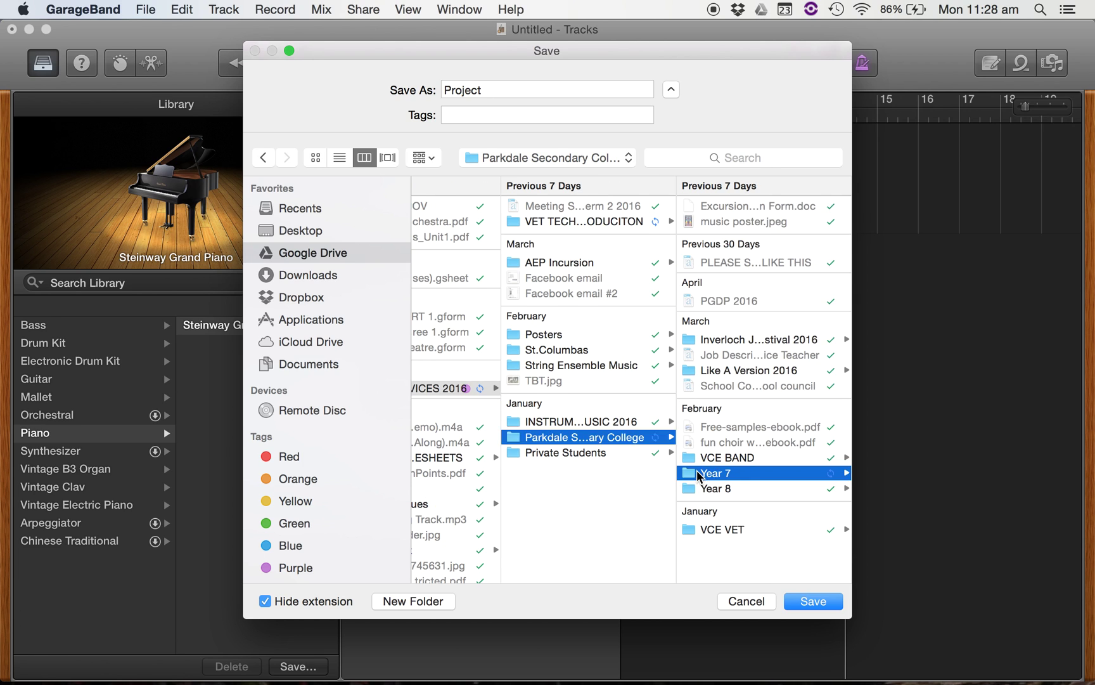
{"action": "left_click", "coordinate": [529, 84]}
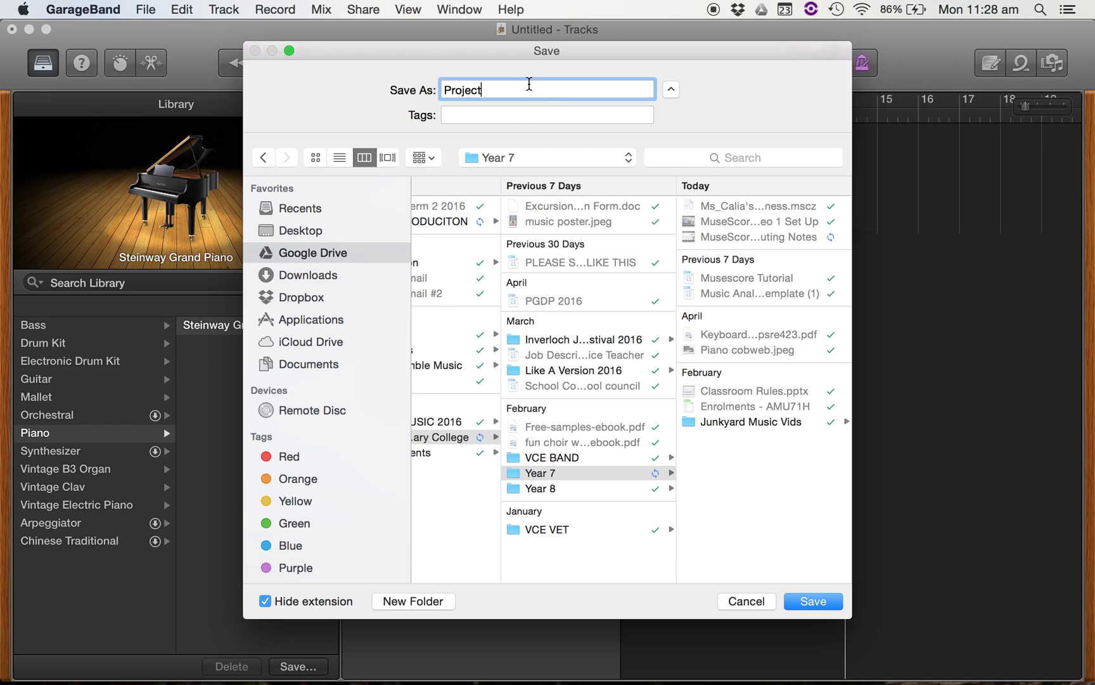
{"action": "left_click", "coordinate": [711, 206]}
{"action": "key", "text": "Return"}
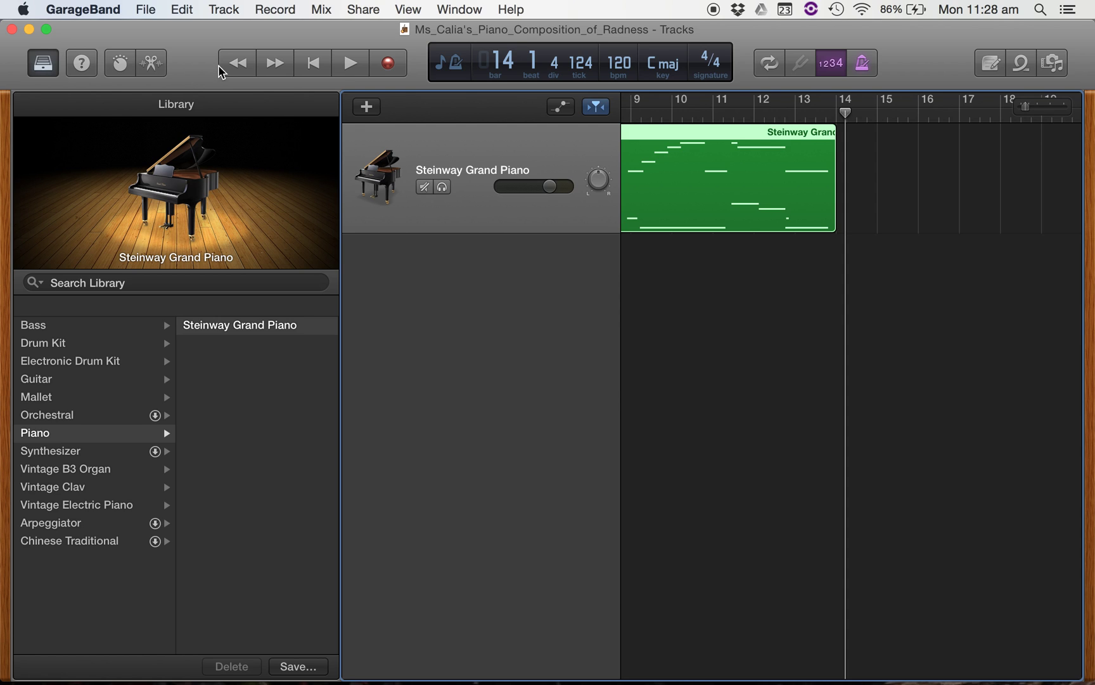
Return the playhead to the beginning and export the song to disk as a High Quality (192 kBit/s) MP3 in the Year 7 folder.
{"action": "key", "text": "Return"}
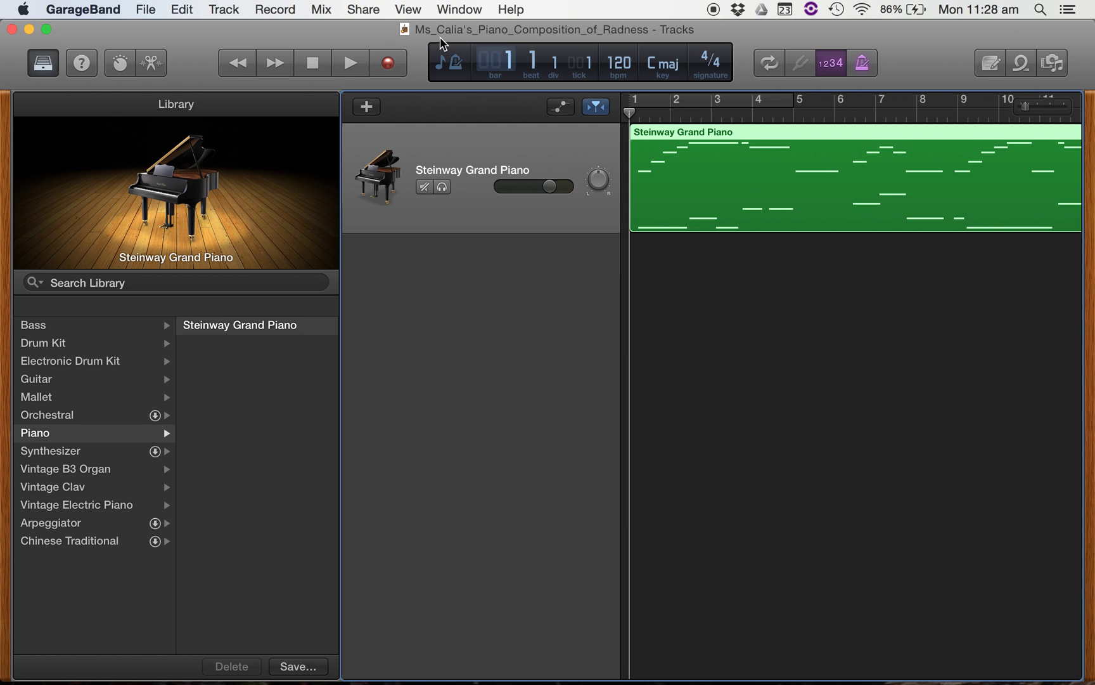
{"action": "left_click", "coordinate": [210, 10]}
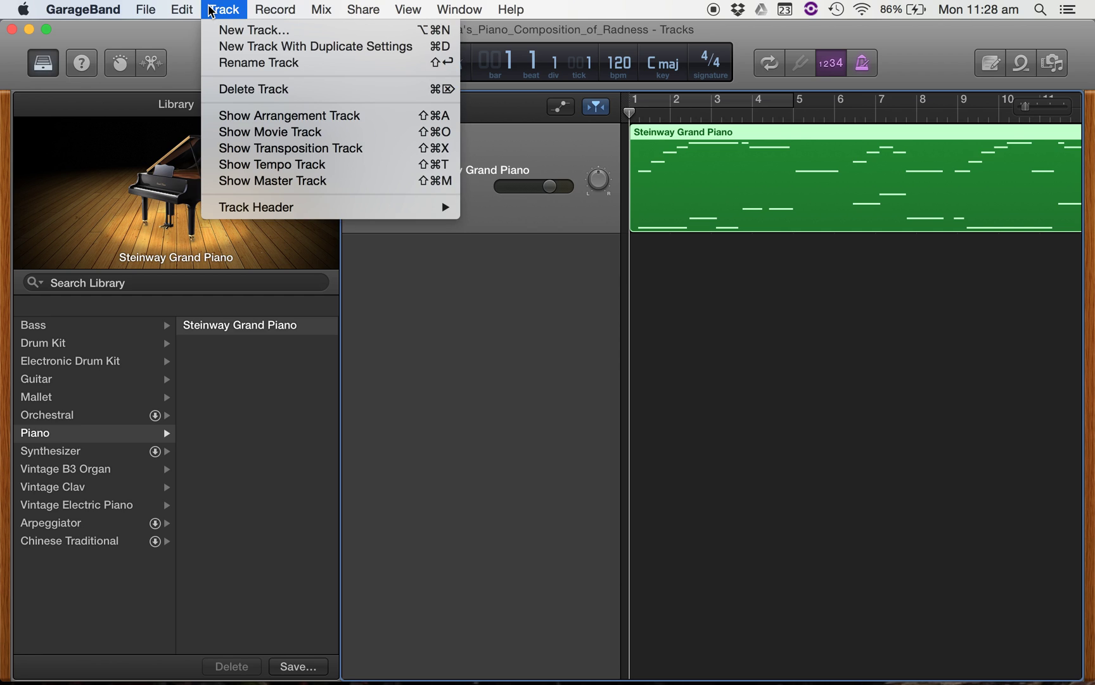
{"action": "mouse_move", "coordinate": [260, 8]}
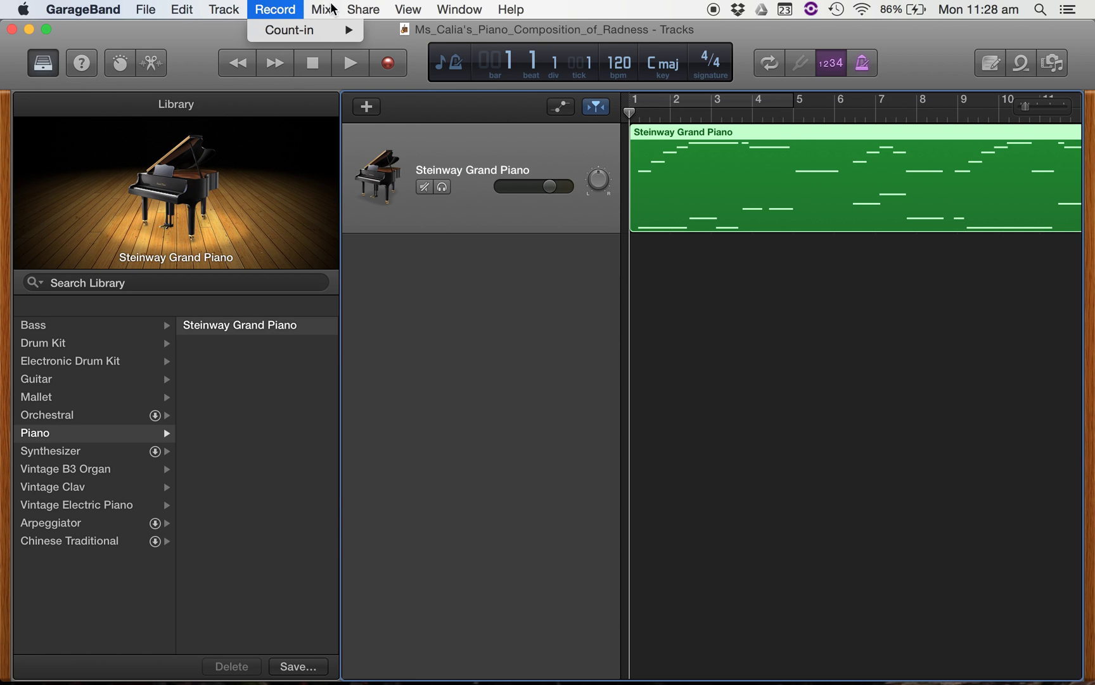
{"action": "mouse_move", "coordinate": [368, 9]}
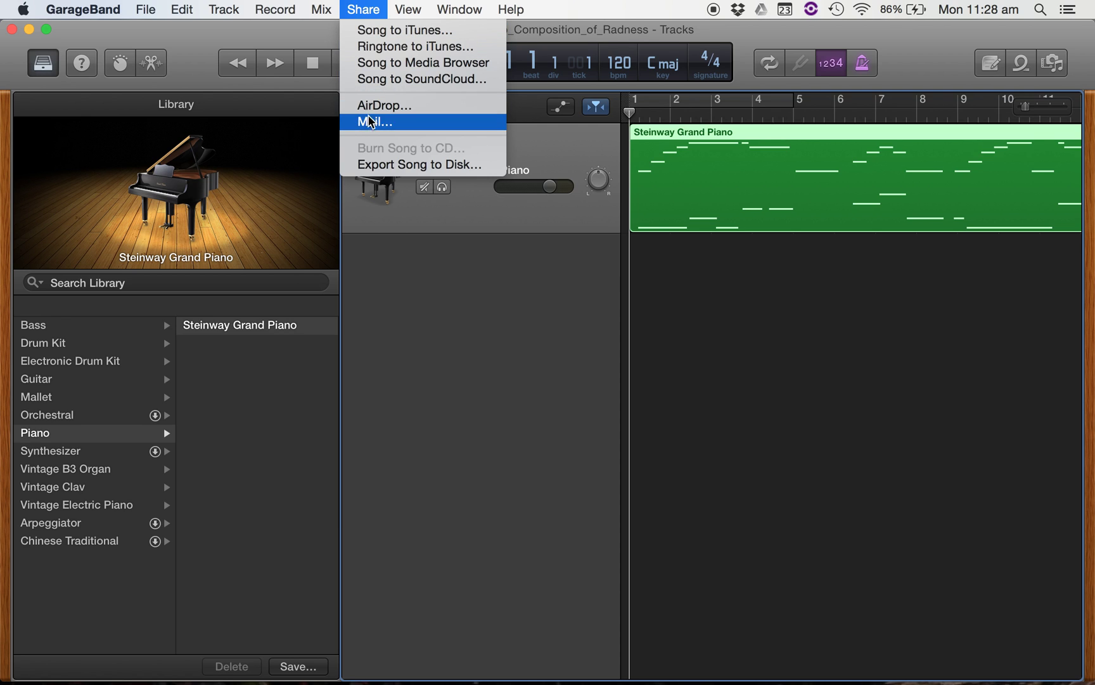
{"action": "left_click", "coordinate": [393, 166]}
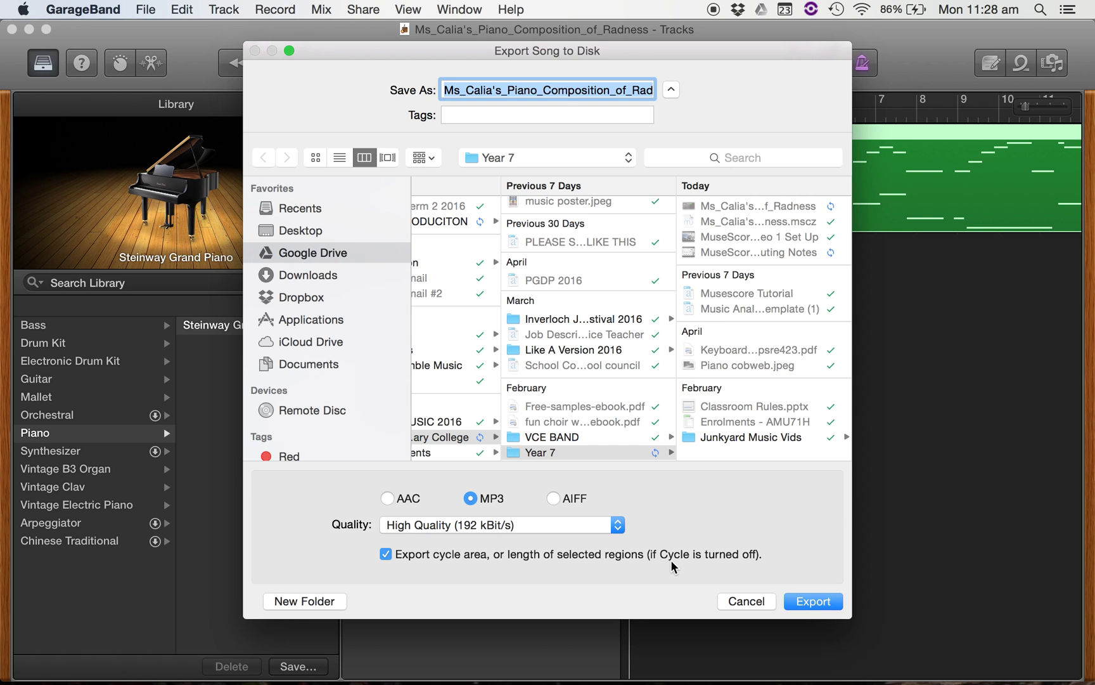
{"action": "left_click", "coordinate": [814, 601]}
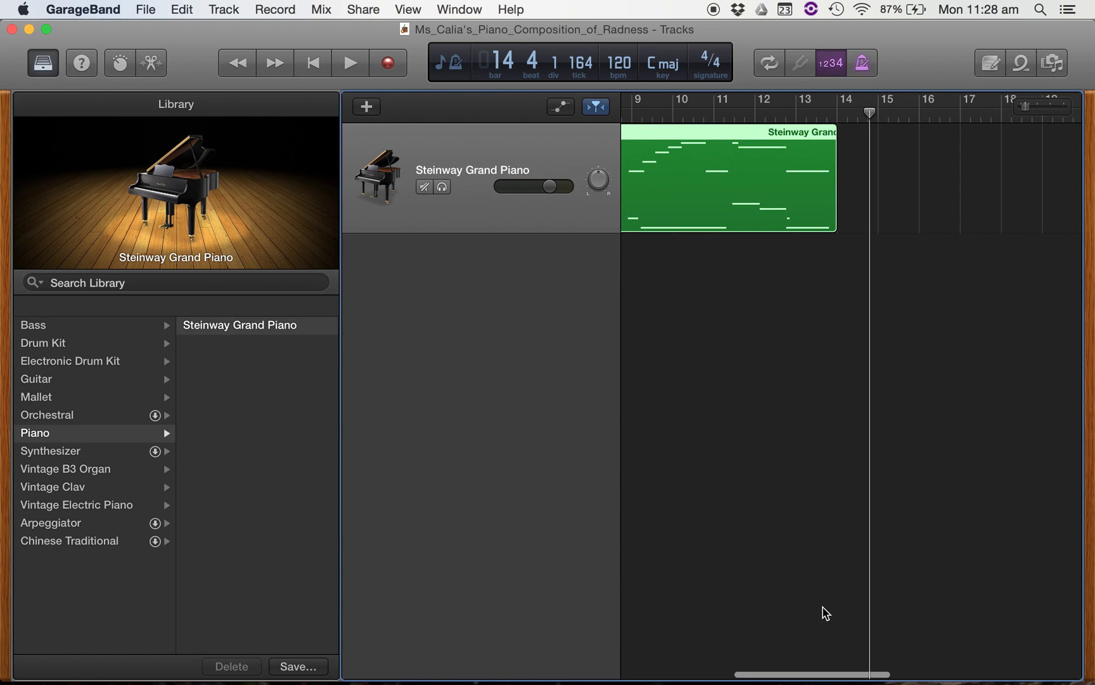
Switch to Finder and open Google Drive's MUSIC SERVICES 2016 > Parkdale Secondary College > Year 7 folder.
{"action": "key", "text": "ctrl+Up"}
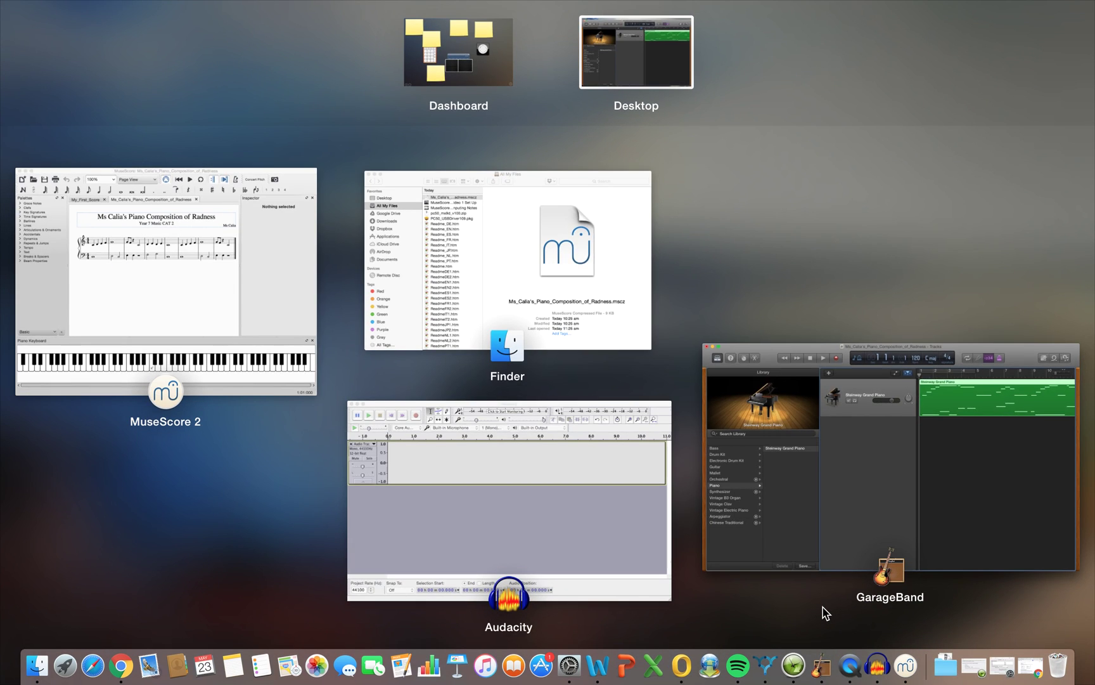
{"action": "left_click", "coordinate": [450, 331]}
{"action": "left_click", "coordinate": [194, 159]}
{"action": "left_click", "coordinate": [336, 224]}
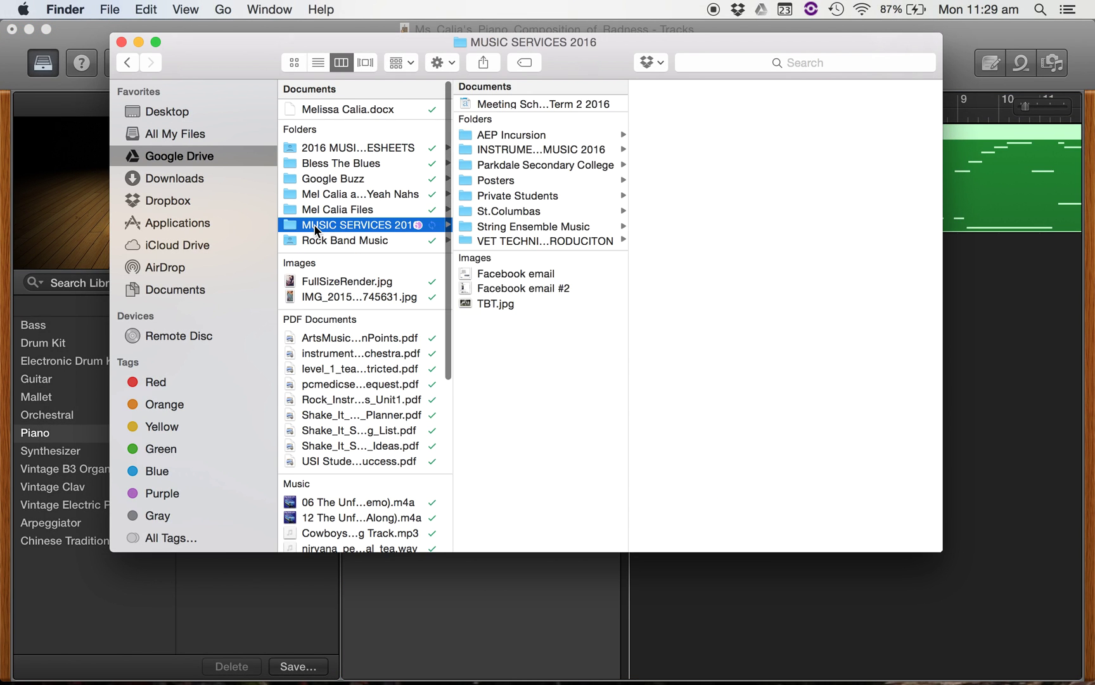
{"action": "left_click", "coordinate": [560, 177]}
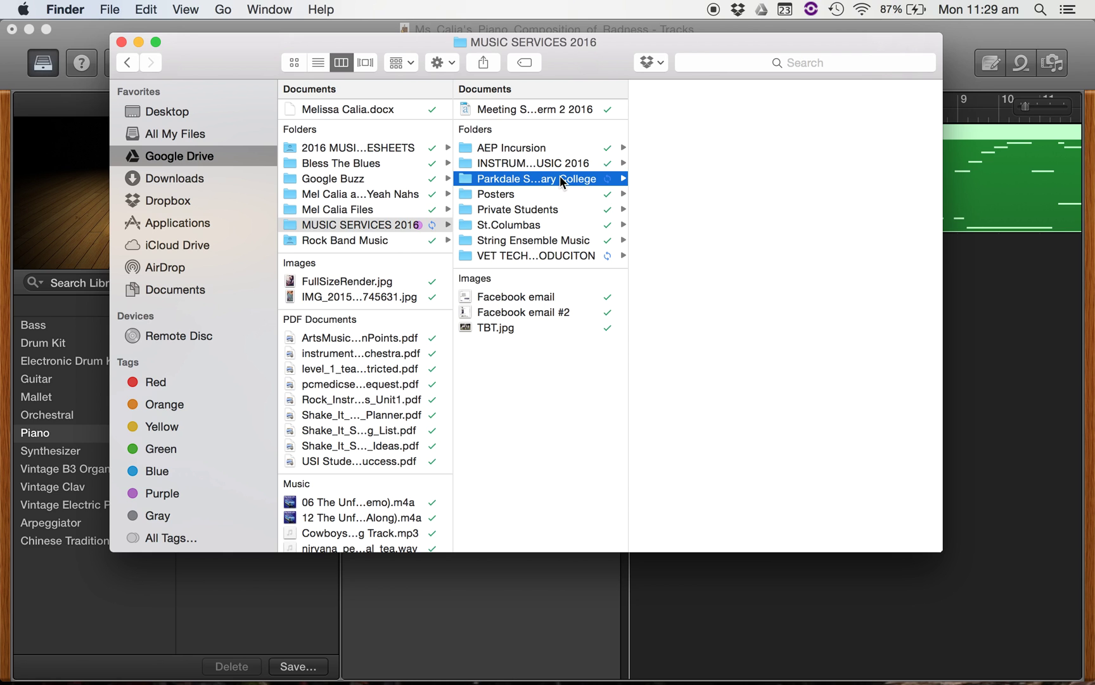
{"action": "left_click", "coordinate": [669, 272]}
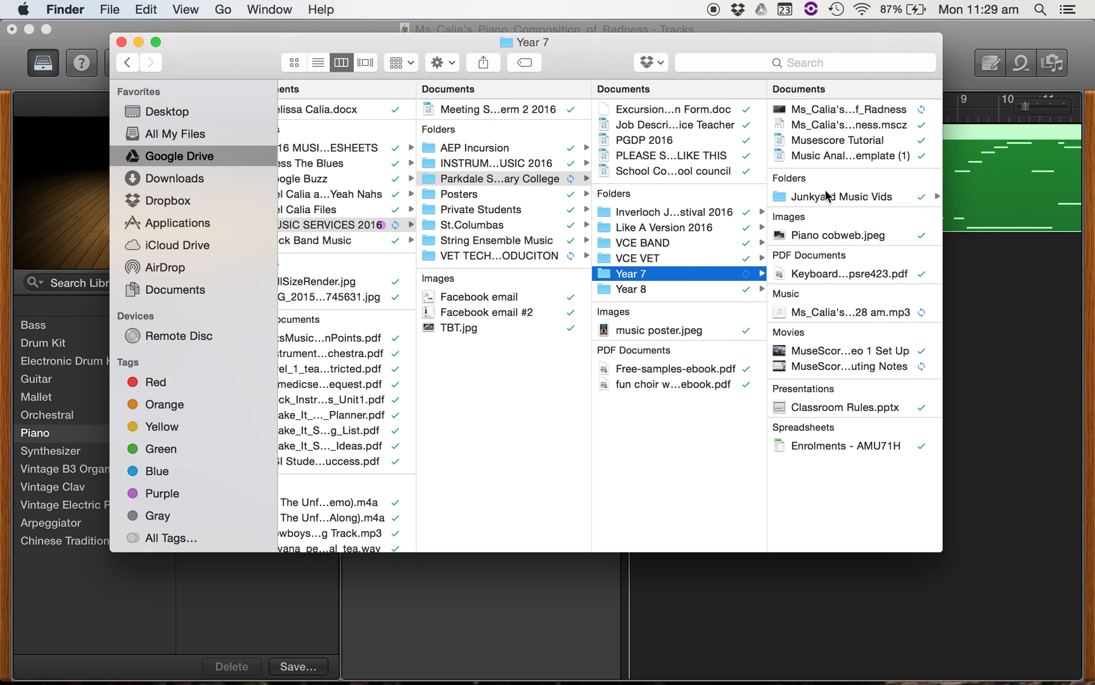
Check the saved GarageBand project and the MuseScore .mscz score in the Year 7 folder.
{"action": "left_click", "coordinate": [863, 110]}
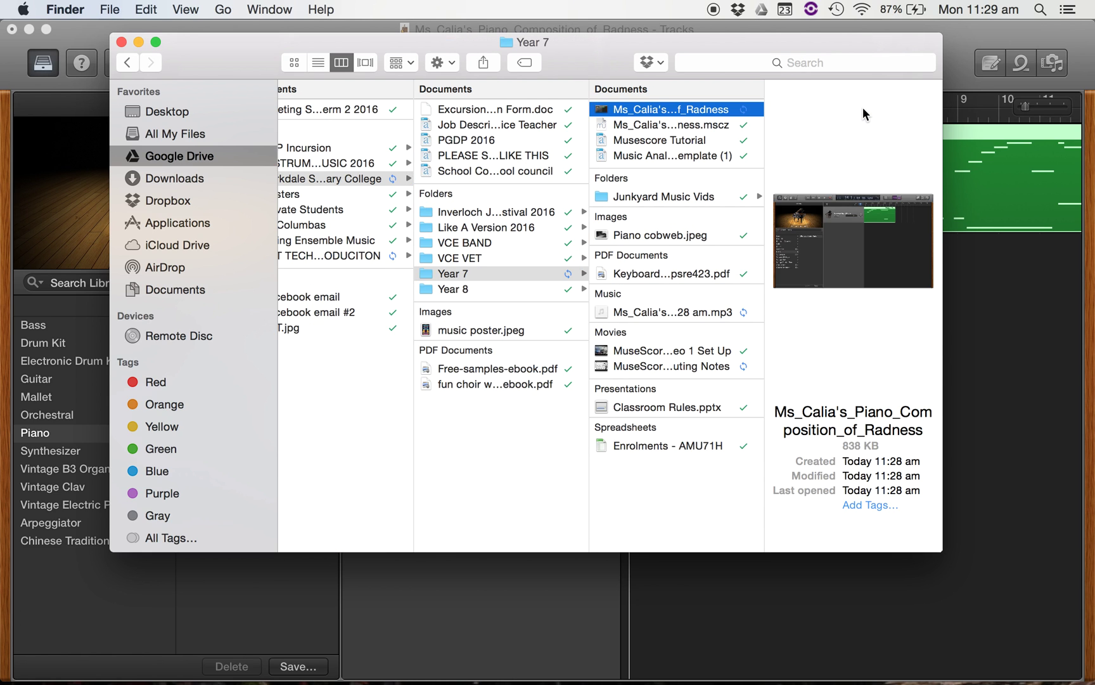
{"action": "right_click", "coordinate": [863, 107]}
{"action": "left_click", "coordinate": [873, 93]}
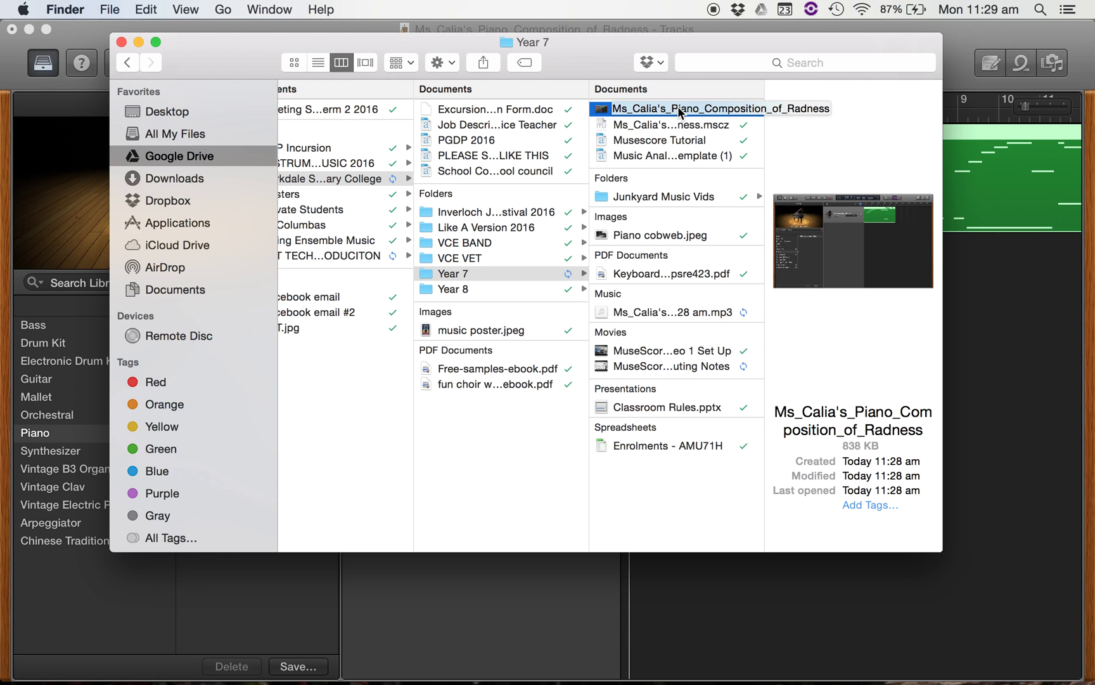
{"action": "left_click", "coordinate": [670, 125]}
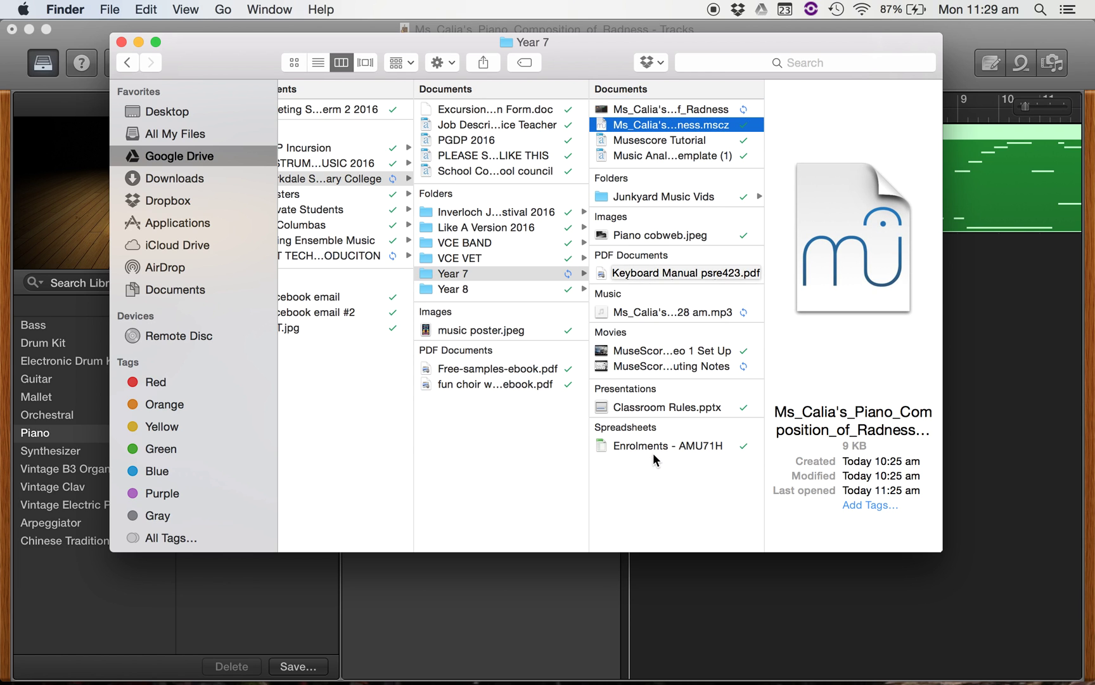
Play the exported piano composition MP3 in a Quick Look preview, and close the preview.
{"action": "left_click", "coordinate": [677, 311]}
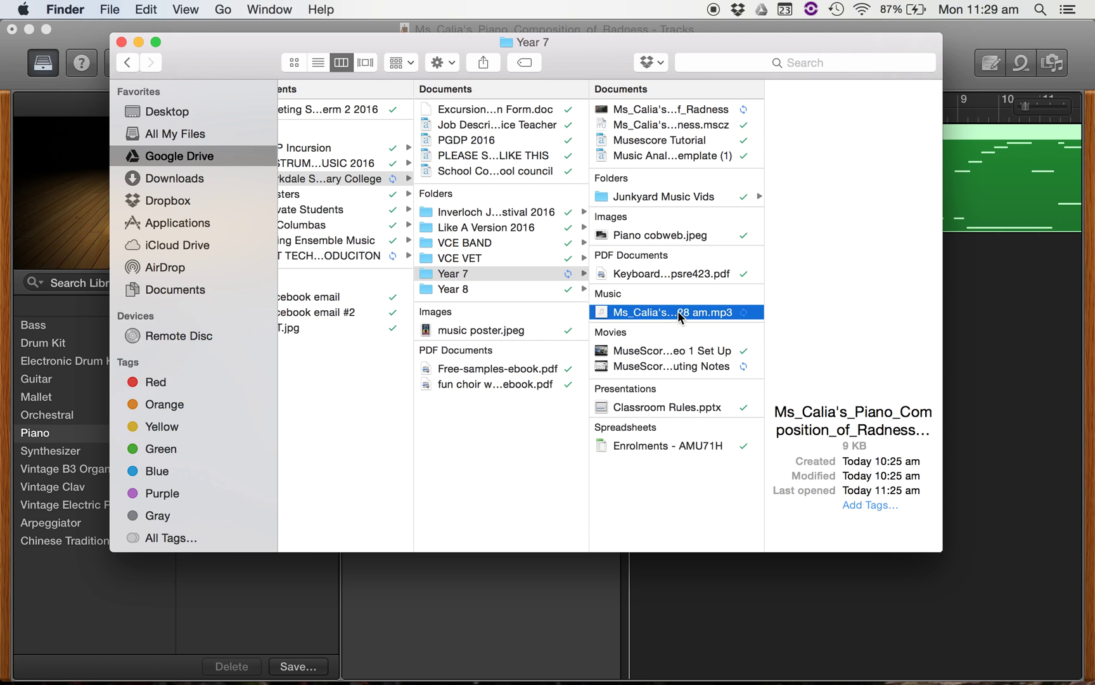
{"action": "key", "text": "space"}
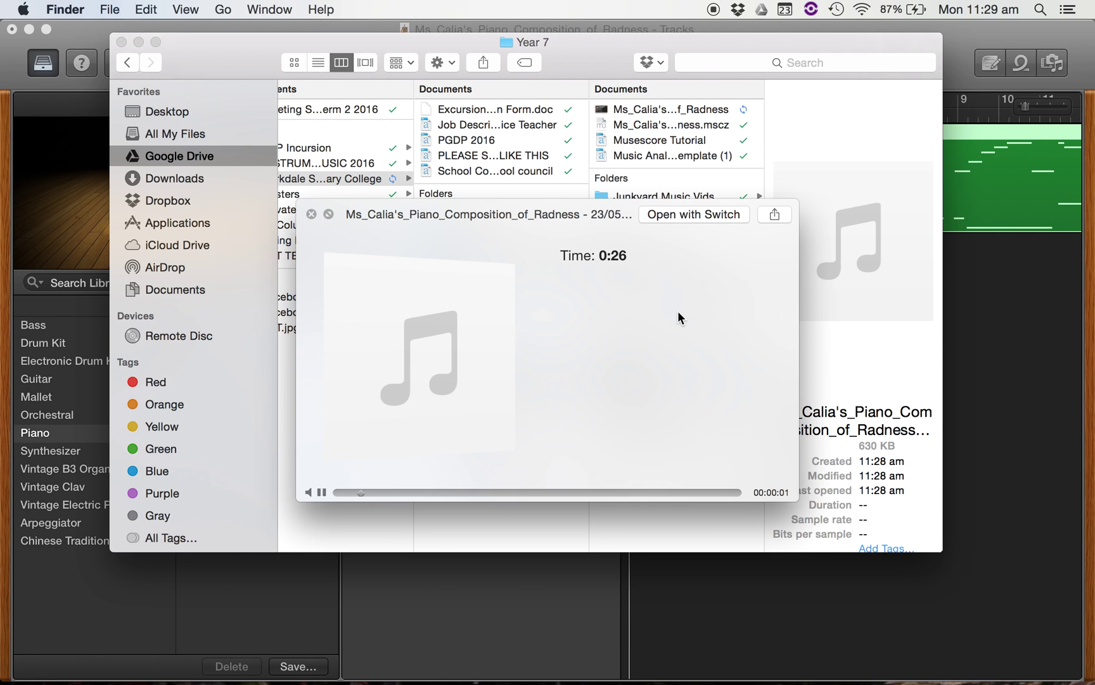
{"action": "key", "text": "space"}
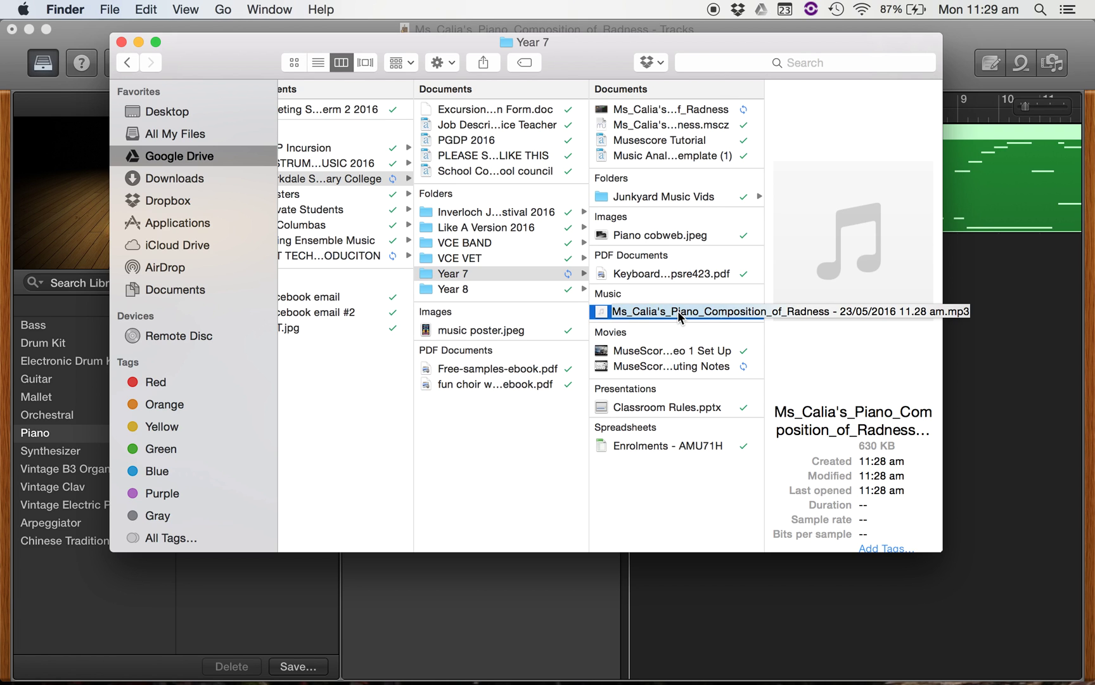
Switch back to GarageBand and show the Vintage B3 Organ instruments in the Library.
{"action": "left_click", "coordinate": [720, 635]}
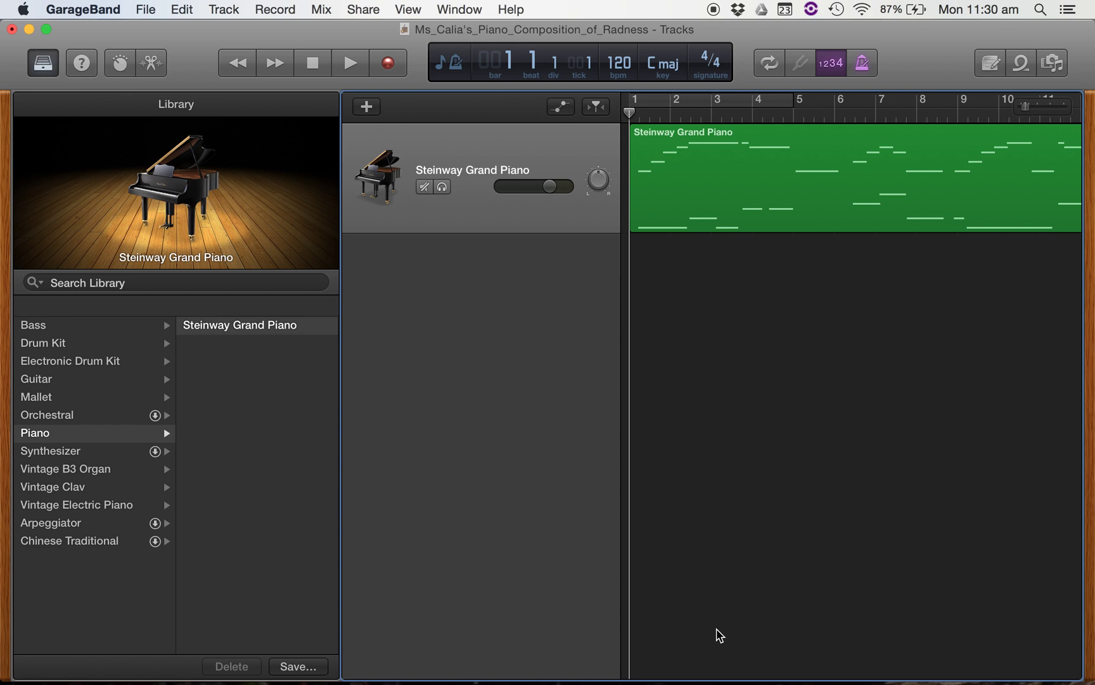
{"action": "left_click", "coordinate": [108, 472]}
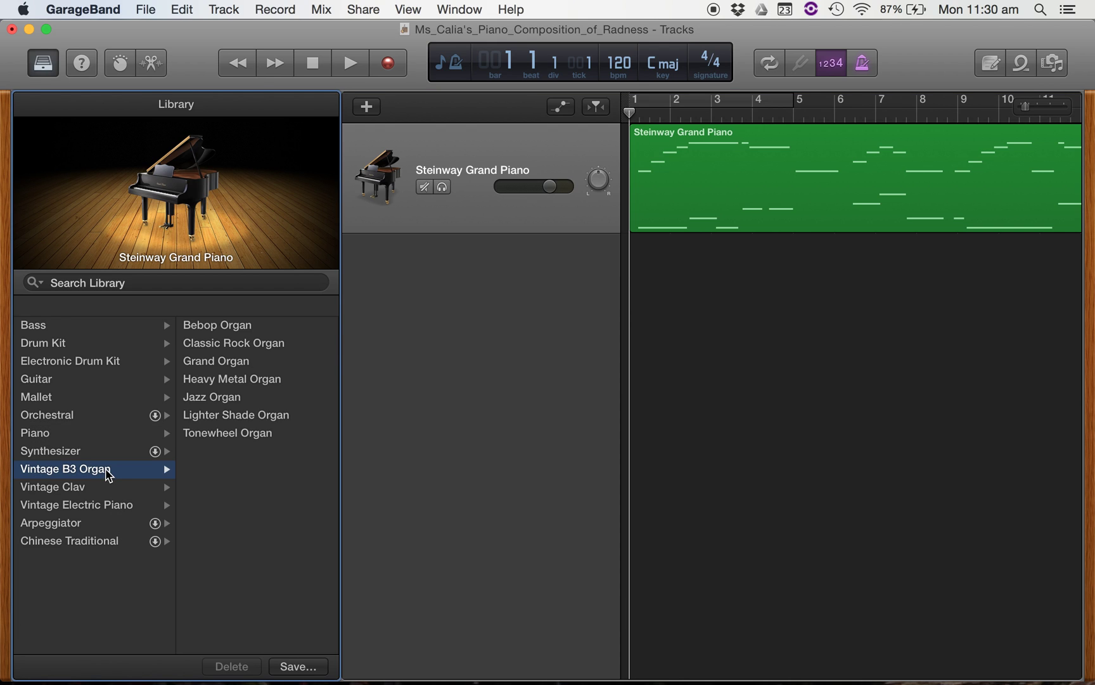